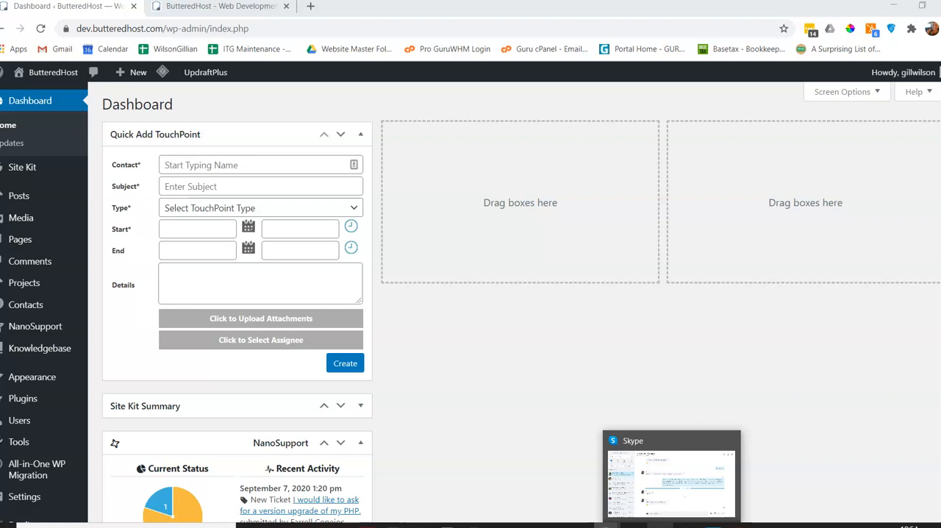
View the ButteredHost home page, comparing it with the site's admin dashboard, and return to the dashboard.
{"action": "left_click", "coordinate": [518, 406]}
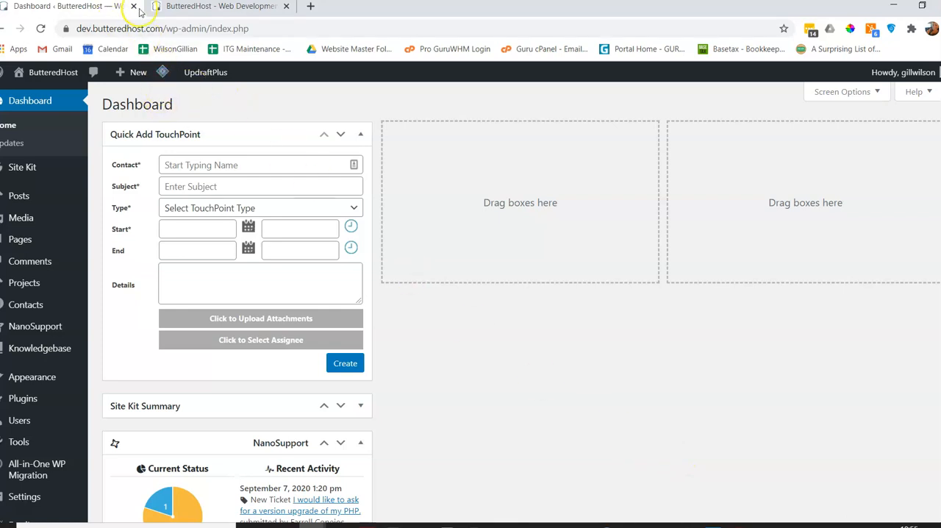
{"action": "left_click", "coordinate": [218, 8]}
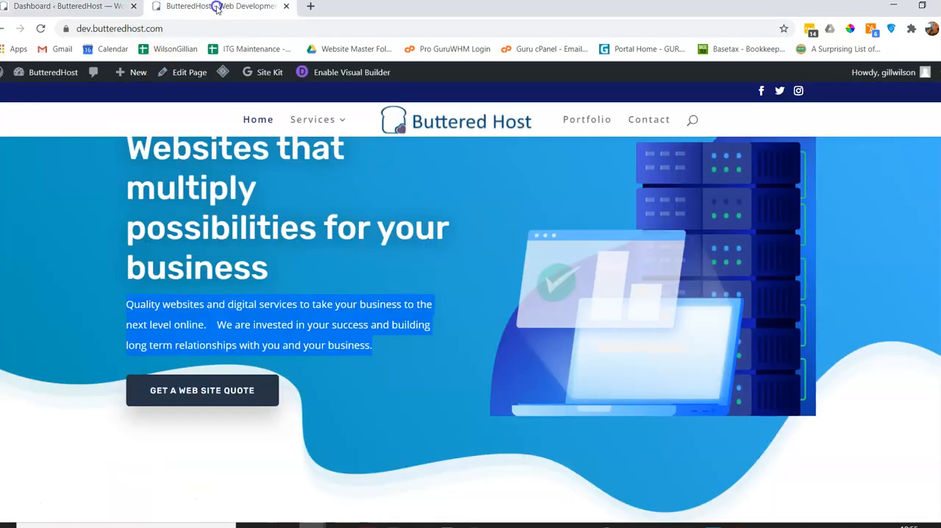
{"action": "left_click", "coordinate": [66, 7]}
{"action": "left_click", "coordinate": [211, 7]}
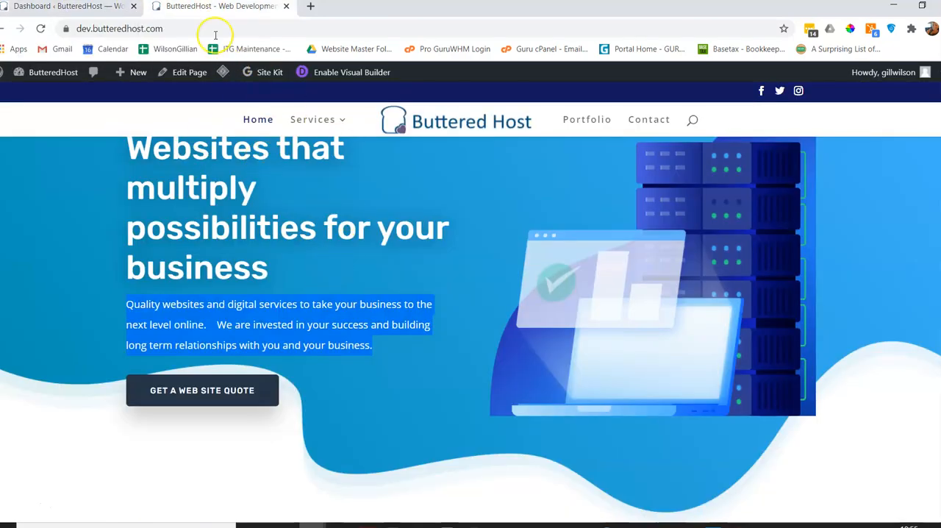
{"action": "left_click", "coordinate": [73, 7]}
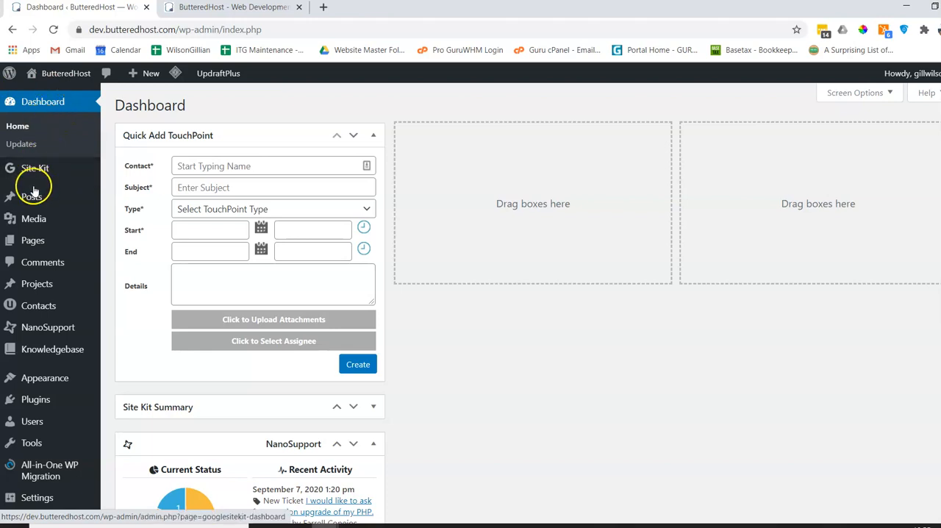
Add a new blog post and choose the default editor for it instead of the Divi Builder.
{"action": "mouse_move", "coordinate": [31, 200]}
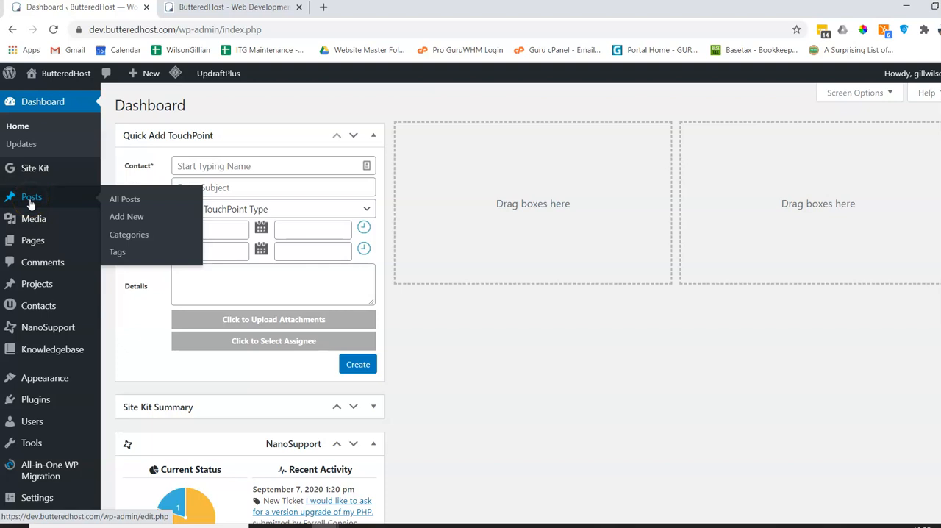
{"action": "left_click", "coordinate": [31, 200]}
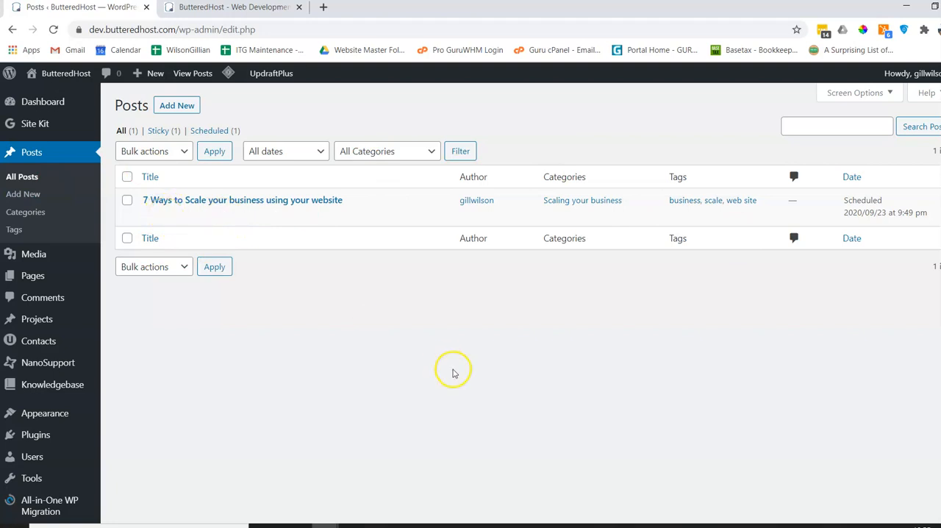
{"action": "mouse_move", "coordinate": [209, 221]}
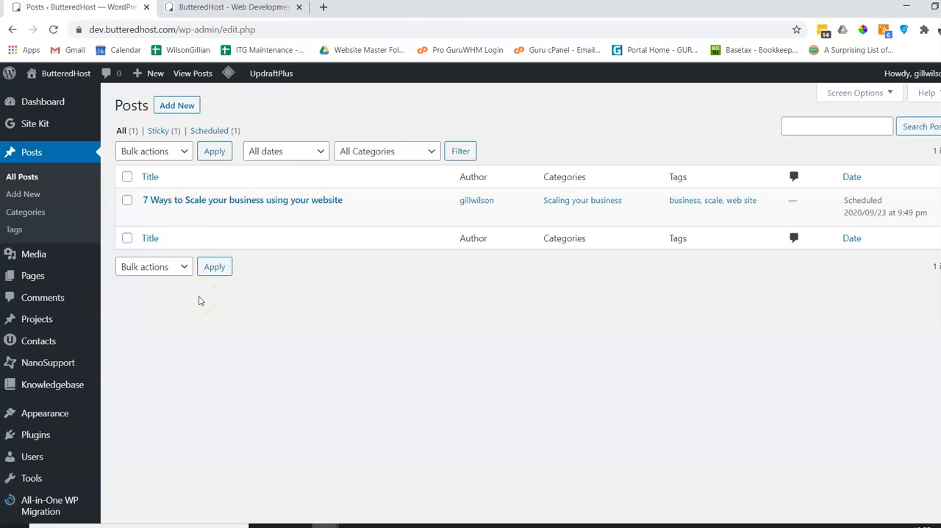
{"action": "left_click", "coordinate": [186, 110]}
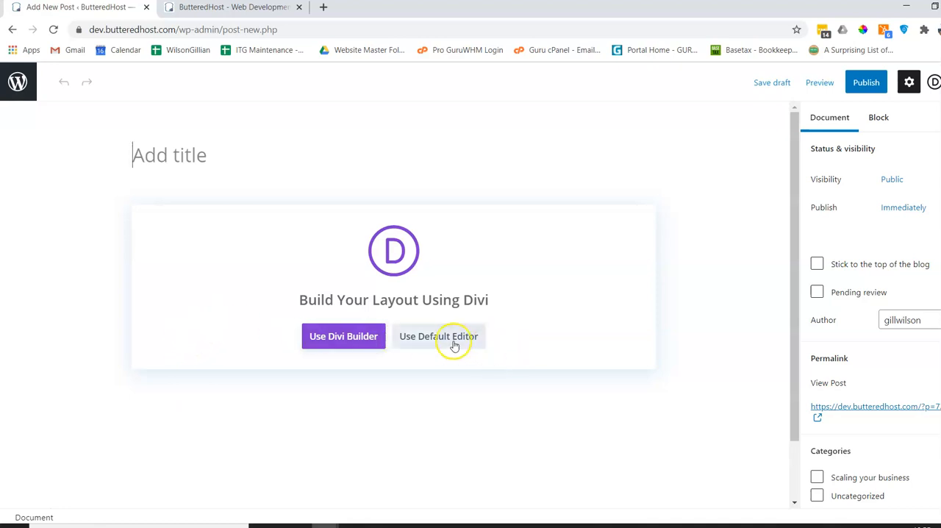
{"action": "left_click", "coordinate": [413, 338]}
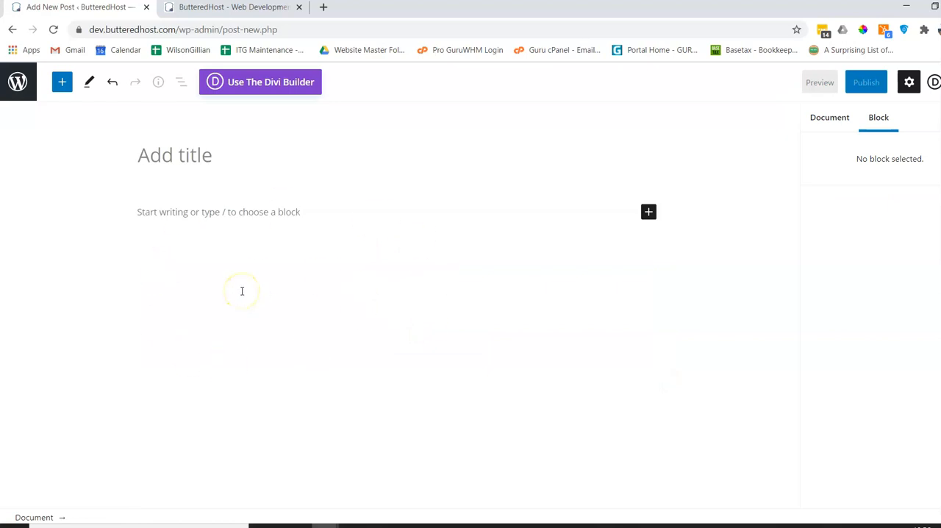
Title the new post "3 best reasons to use a web developer".
{"action": "left_click", "coordinate": [204, 157]}
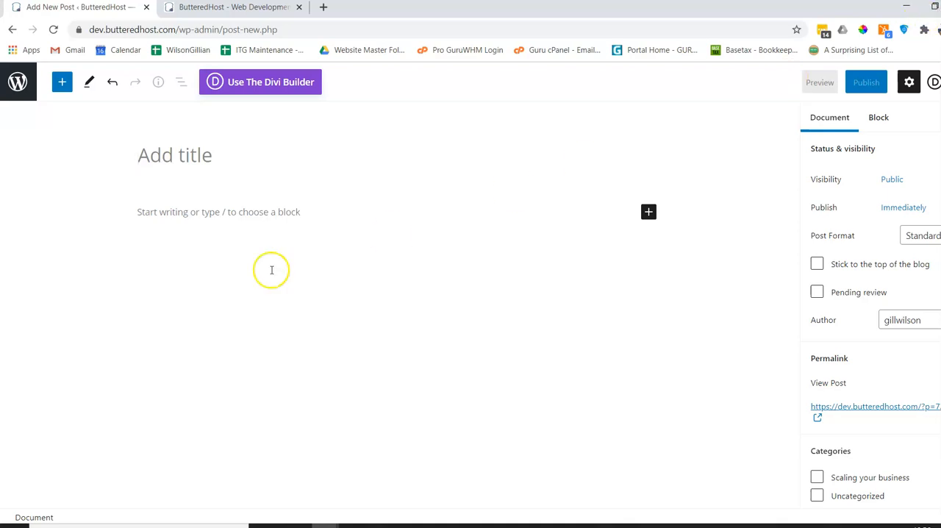
{"action": "left_click", "coordinate": [195, 153]}
{"action": "type", "text": "3"}
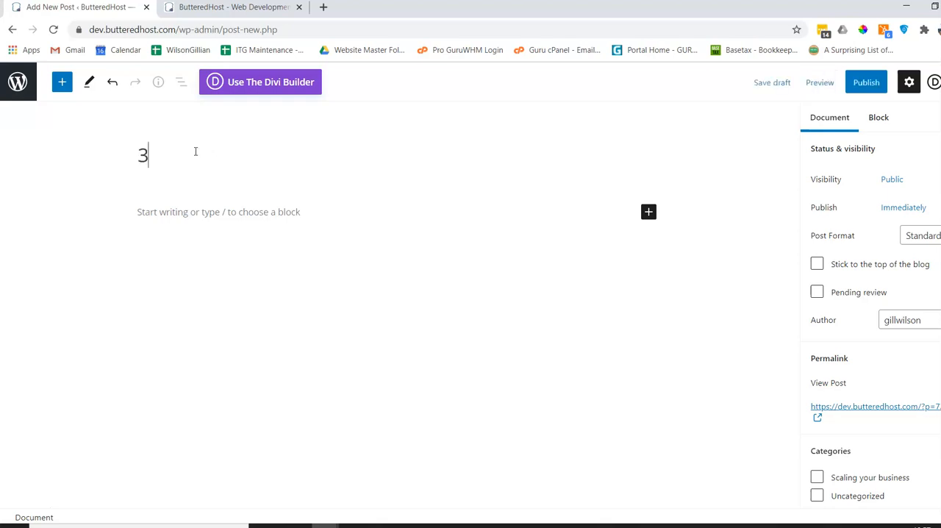
{"action": "type", "text": " best reasons to use"}
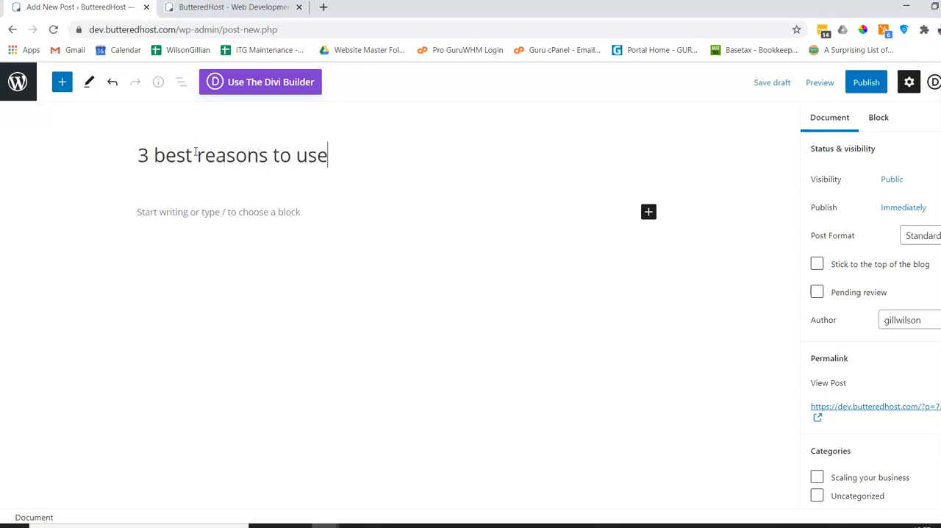
{"action": "type", "text": " a web"}
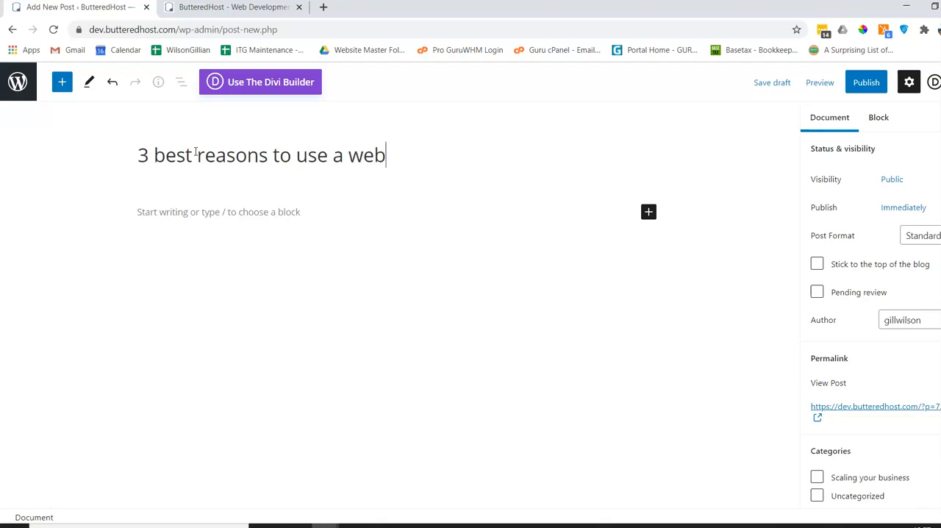
{"action": "type", "text": " developer"}
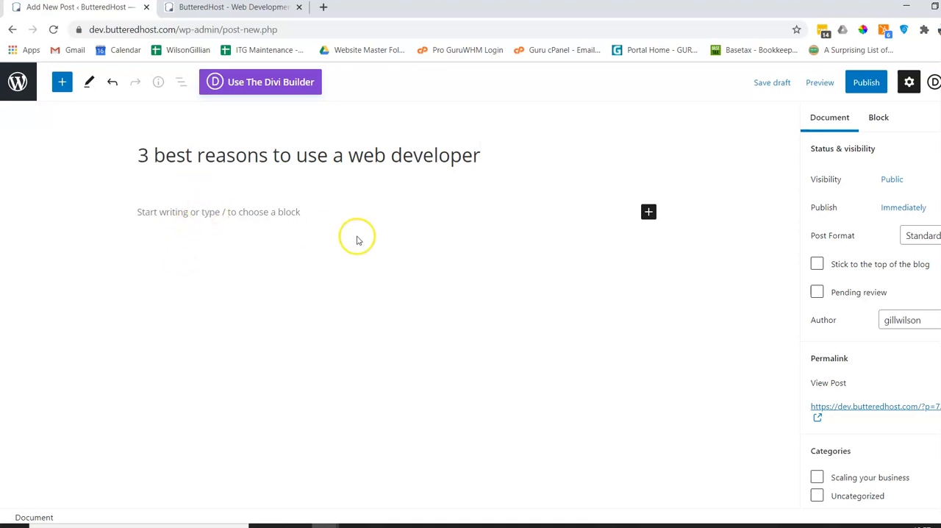
Write a three-item numbered list, starting item one with "aklasdjf kasf jk lk" and pasting the copied "Quality websites and digital services" text into each item.
{"action": "left_click", "coordinate": [161, 214]}
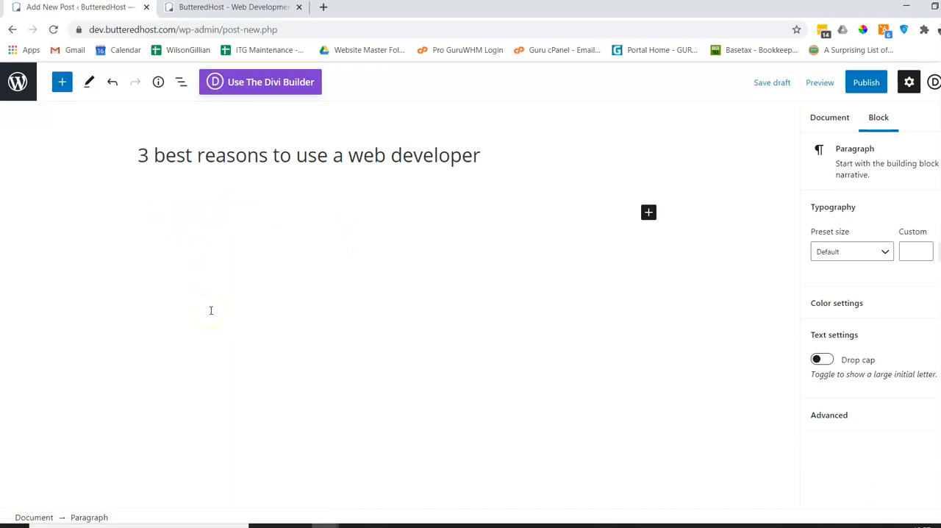
{"action": "type", "text": "1. "}
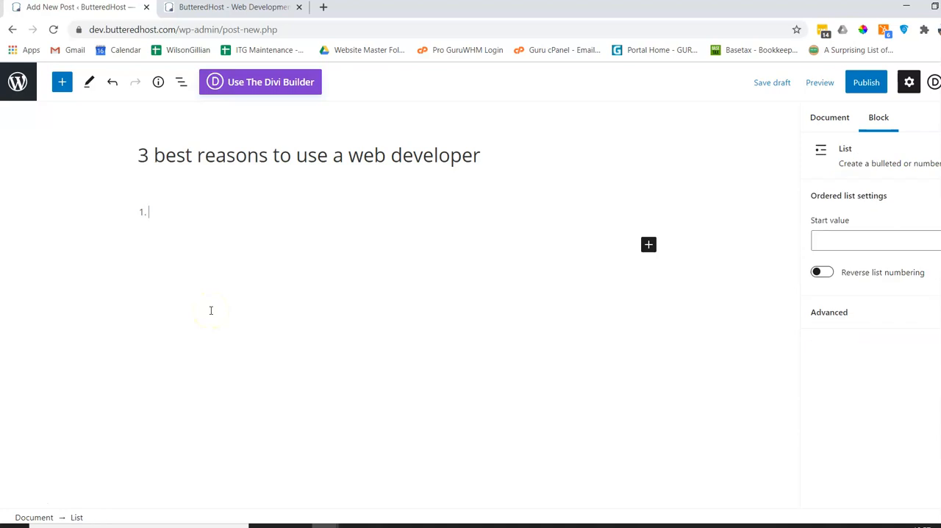
{"action": "type", "text": "aklasdjf kasf jk lk"}
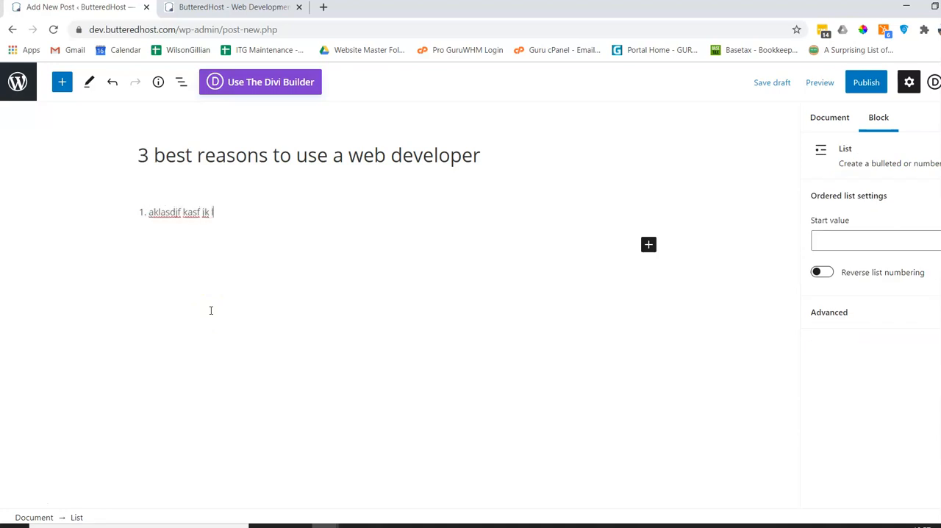
{"action": "type", "text": "Quality websites and digital services to take your business to the next level online.   We are invested in your success and building long term relationships with you and your business."}
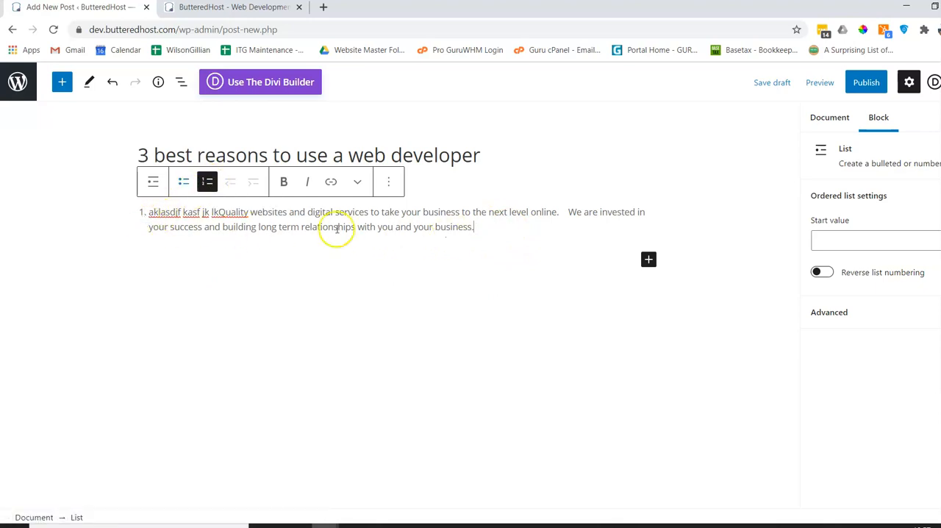
{"action": "key", "text": "Return"}
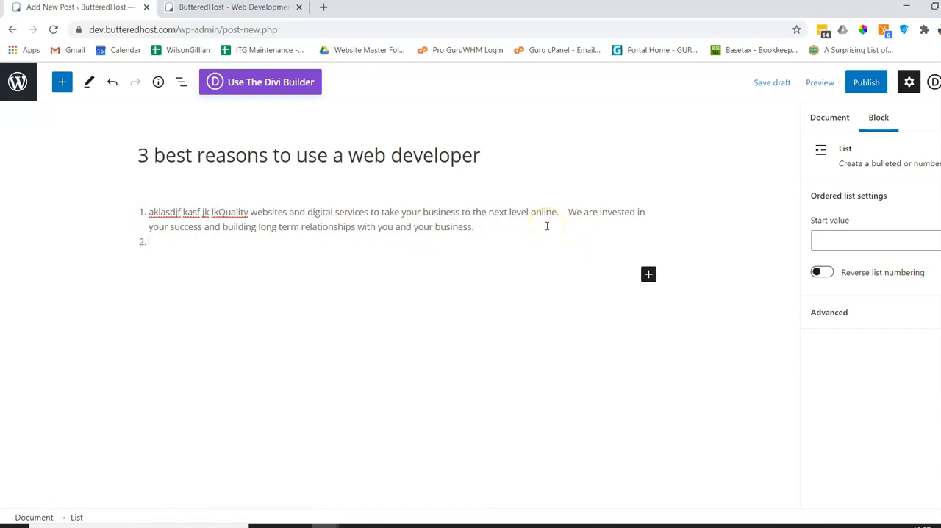
{"action": "type", "text": "Quality websites and digital services to take your business to the next level online.   We are invested in your success and building long term relationships with you and your business."}
{"action": "key", "text": "Return"}
{"action": "type", "text": "Quality websites and digital services to take your business to the next level online.   We are invested in your success and building long term relationships with you and your business."}
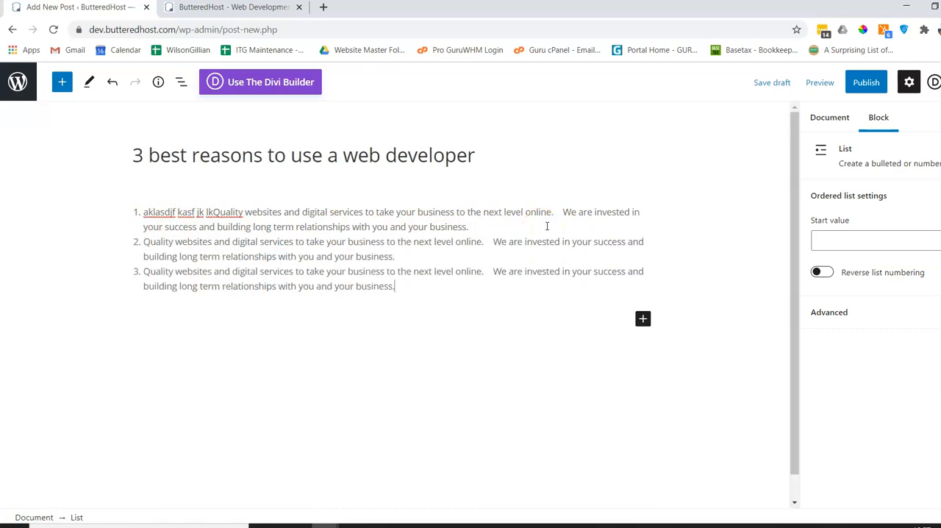
Split the numbered list after its first item with an empty paragraph block.
{"action": "left_click", "coordinate": [373, 325]}
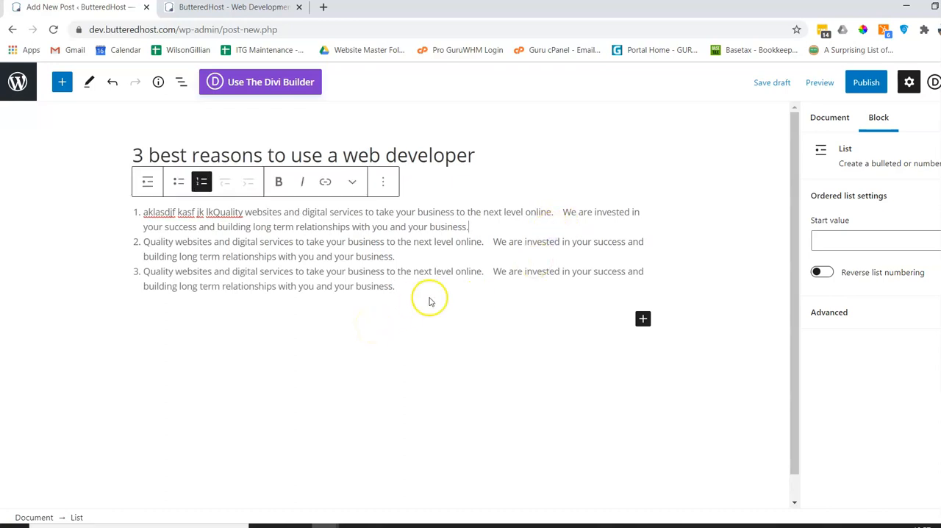
{"action": "key", "text": "Return"}
{"action": "key", "text": "Return"}
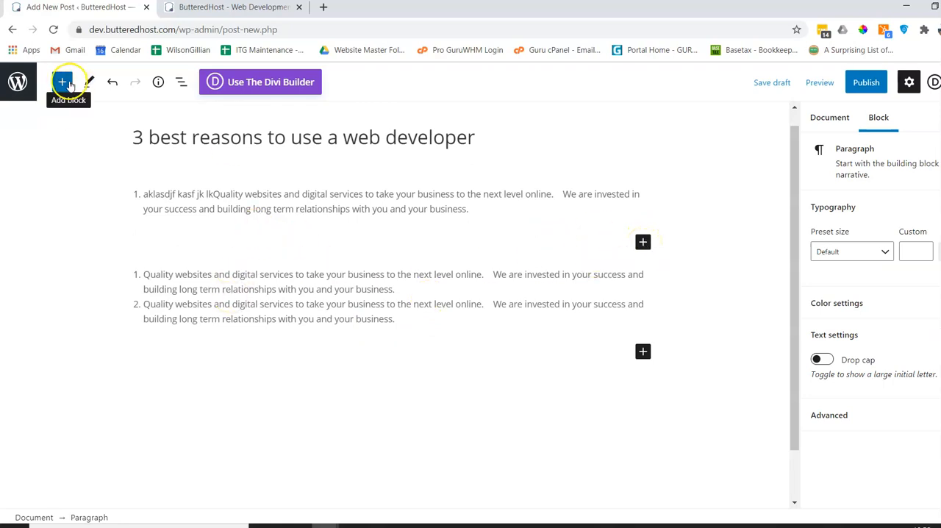
Insert an image block below the first list item, using client_03.png from the media library.
{"action": "left_click", "coordinate": [643, 242]}
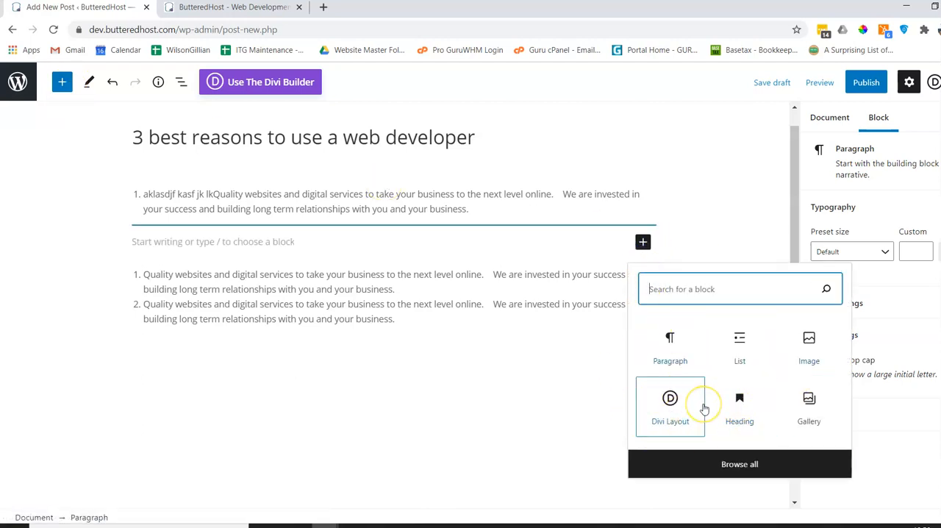
{"action": "left_click", "coordinate": [664, 352]}
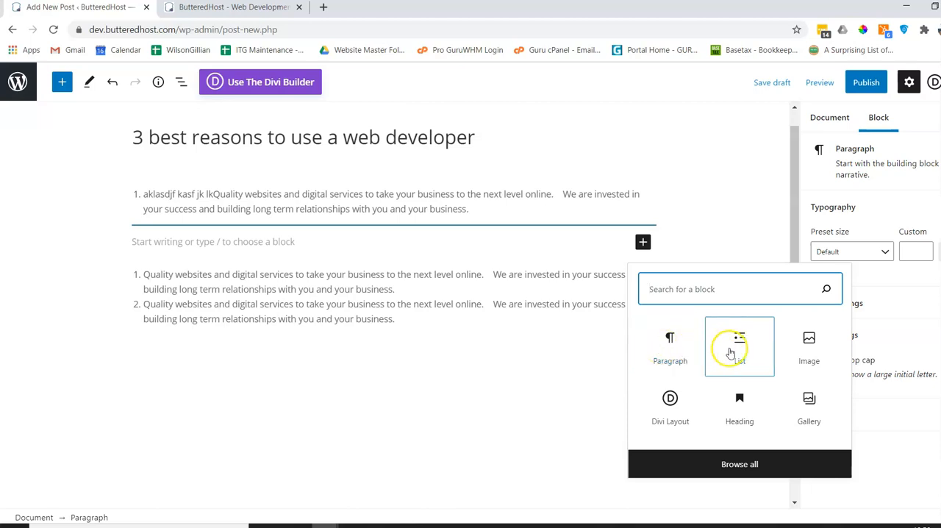
{"action": "left_click", "coordinate": [811, 350]}
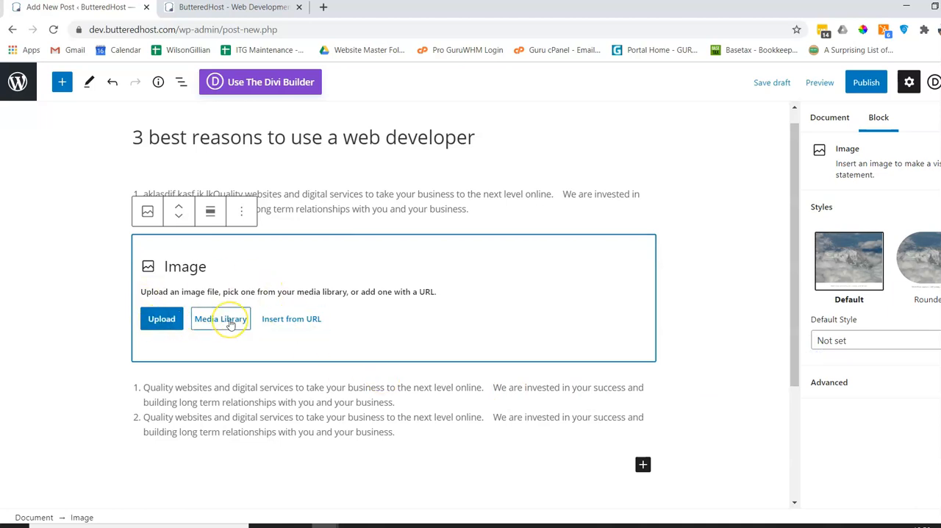
{"action": "left_click", "coordinate": [230, 324]}
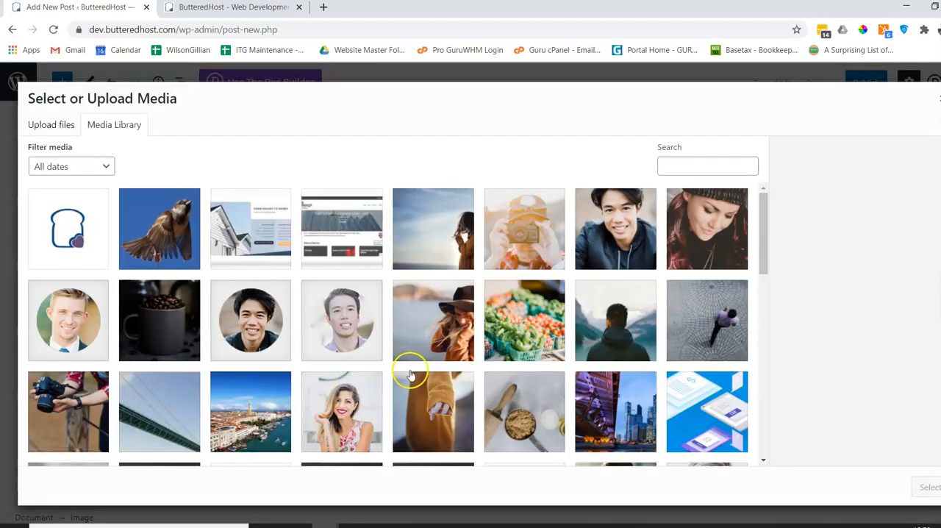
{"action": "left_click", "coordinate": [65, 337]}
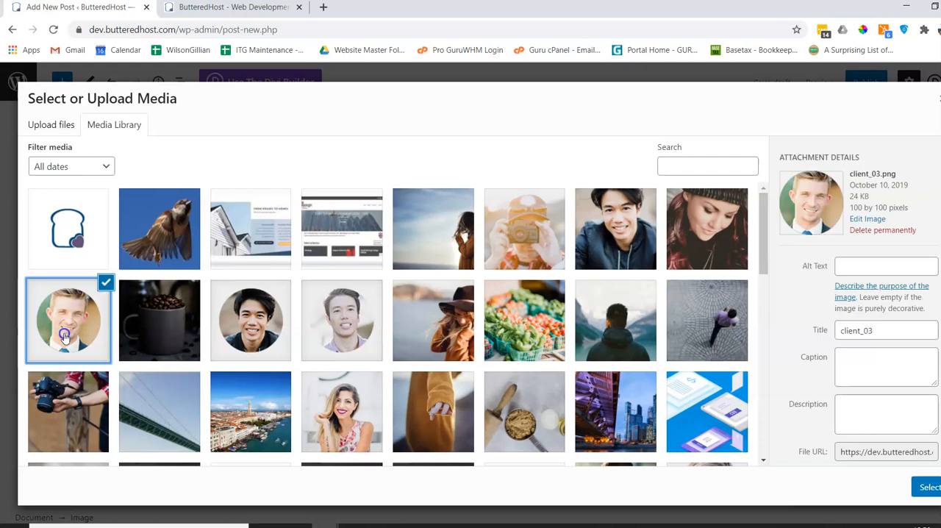
{"action": "left_click", "coordinate": [925, 486]}
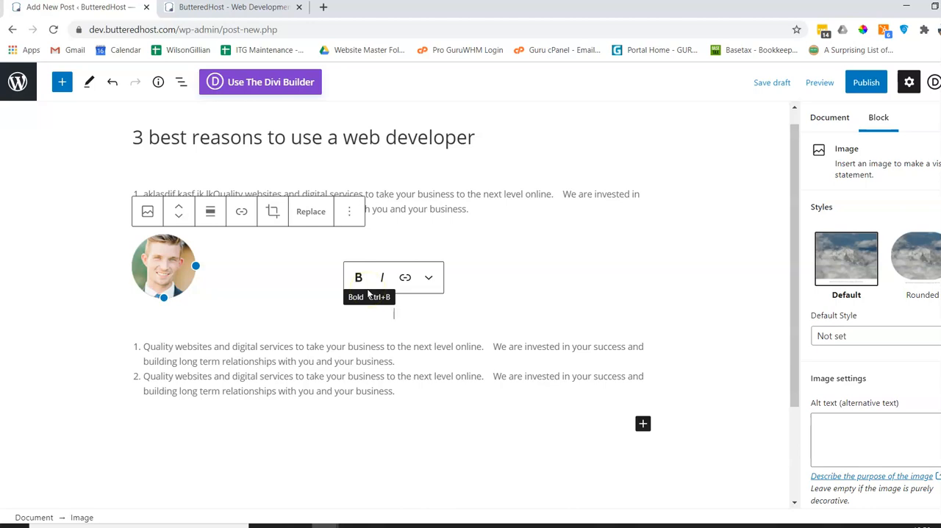
Split the list below the portrait image after its first item, leaving an empty paragraph between the two remaining items.
{"action": "left_click", "coordinate": [417, 362]}
{"action": "key", "text": "Return"}
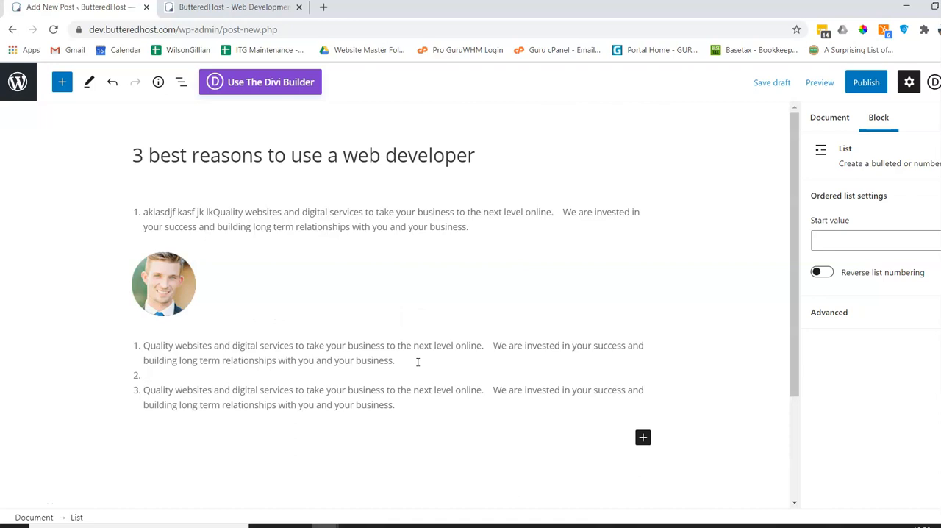
{"action": "key", "text": "Return"}
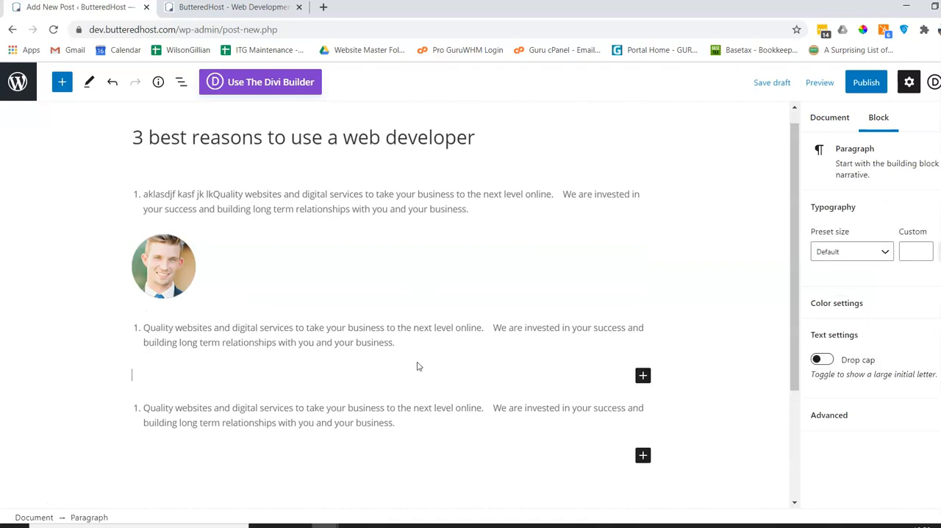
Insert an image block between the last two list items and upload blueemptyfav.png from the ButteredHostImages folder into it.
{"action": "left_click", "coordinate": [643, 375]}
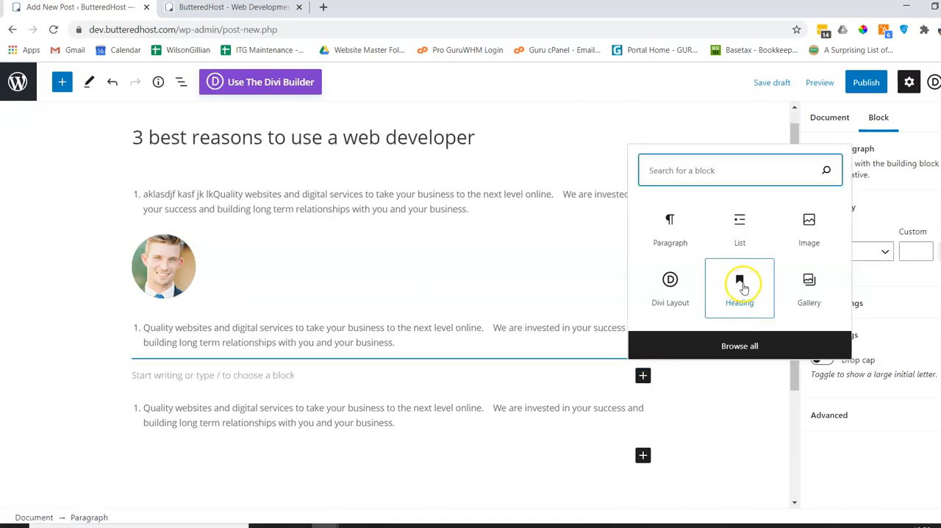
{"action": "left_click", "coordinate": [809, 226]}
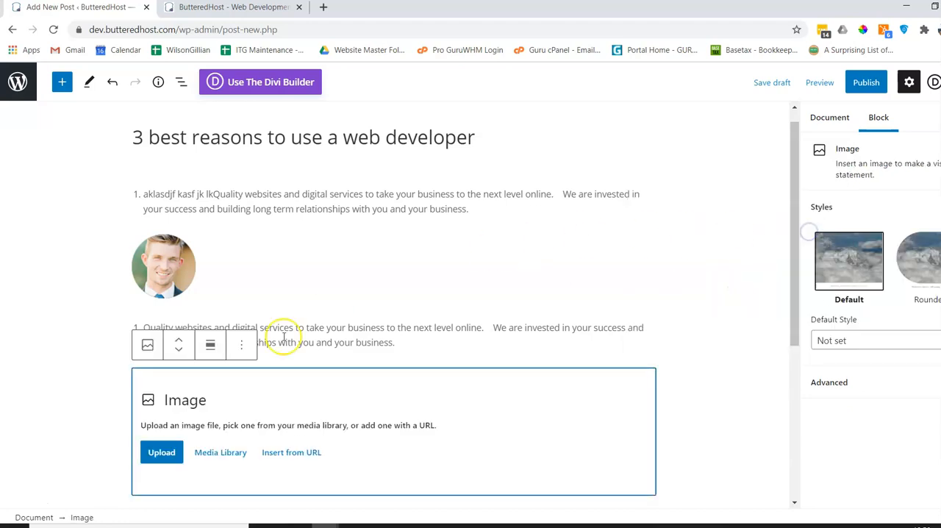
{"action": "left_click", "coordinate": [159, 451]}
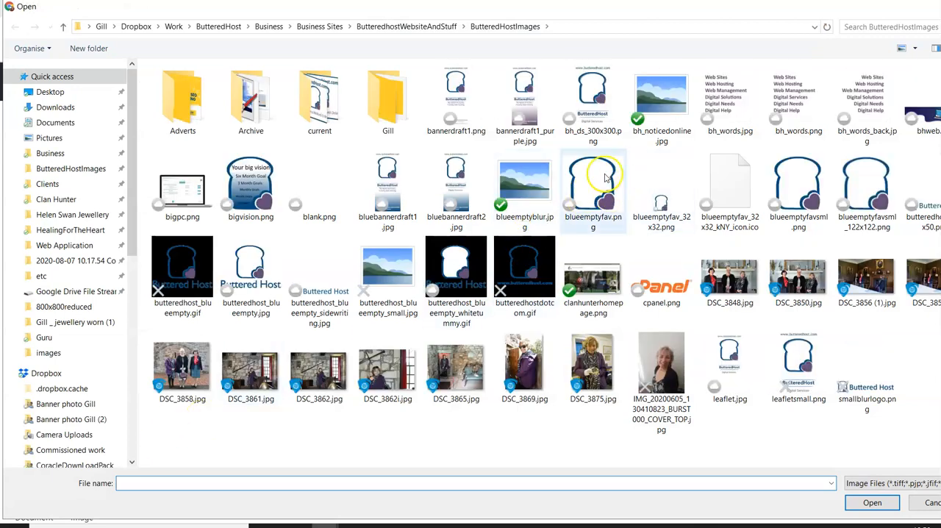
{"action": "left_click", "coordinate": [584, 198]}
{"action": "left_click", "coordinate": [874, 503]}
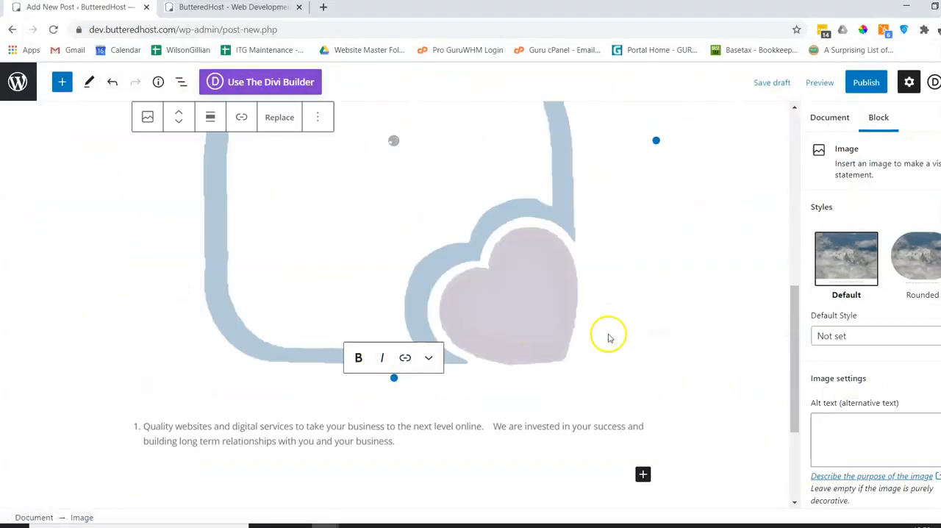
{"action": "scroll", "coordinate": [609, 338], "scroll_direction": "up", "scroll_amount": 6}
{"action": "scroll", "coordinate": [612, 338], "scroll_direction": "down", "scroll_amount": 4}
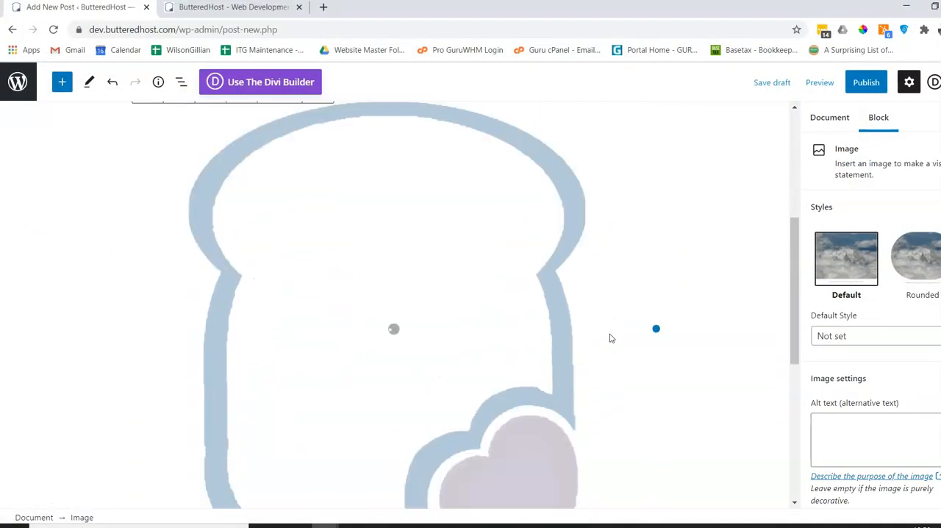
Insert an H2 heading block reading "Look at this" directly below the portrait image, and save the post as a draft.
{"action": "scroll", "coordinate": [610, 337], "scroll_direction": "down", "scroll_amount": 1}
{"action": "scroll", "coordinate": [609, 337], "scroll_direction": "up", "scroll_amount": 5}
{"action": "left_click", "coordinate": [607, 336]}
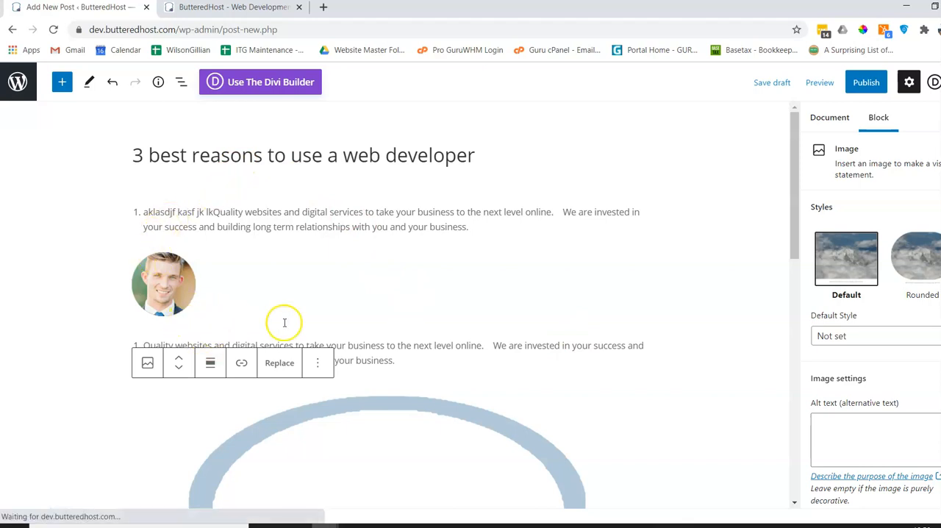
{"action": "mouse_move", "coordinate": [406, 330]}
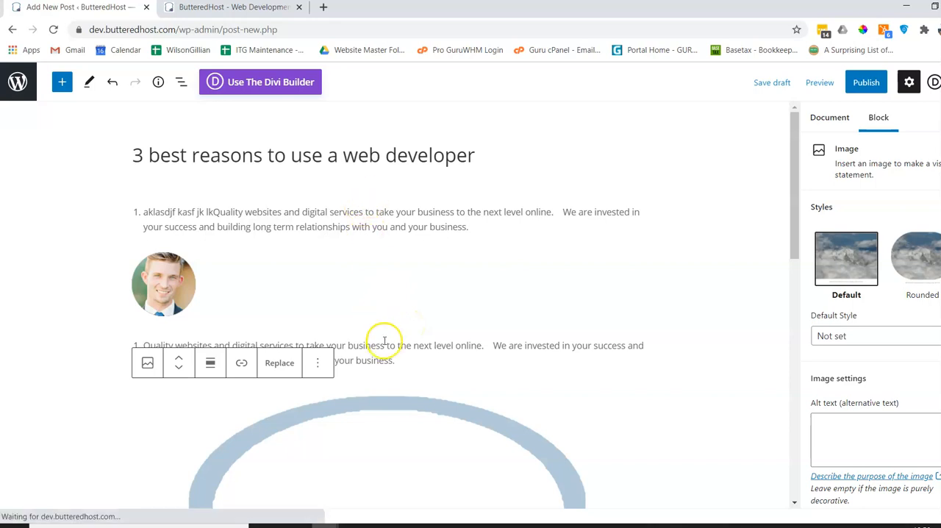
{"action": "left_click", "coordinate": [405, 329]}
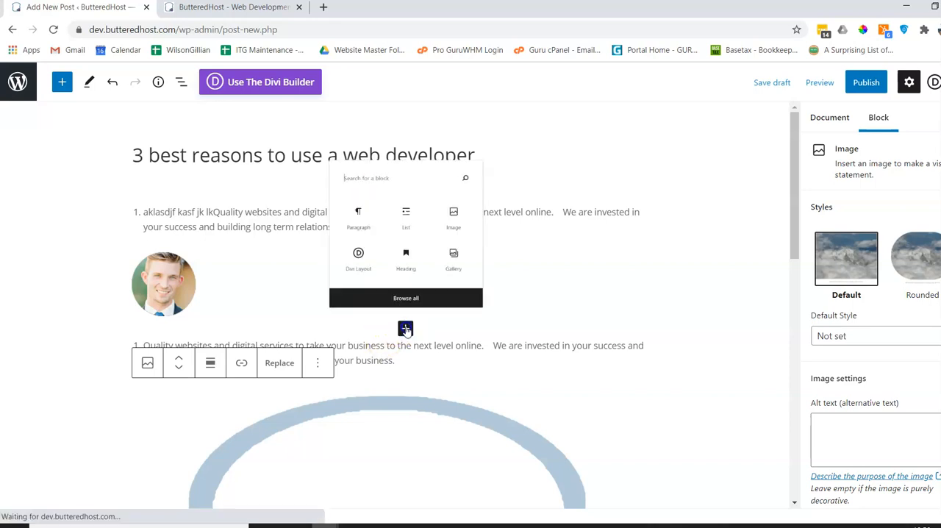
{"action": "left_click", "coordinate": [421, 241]}
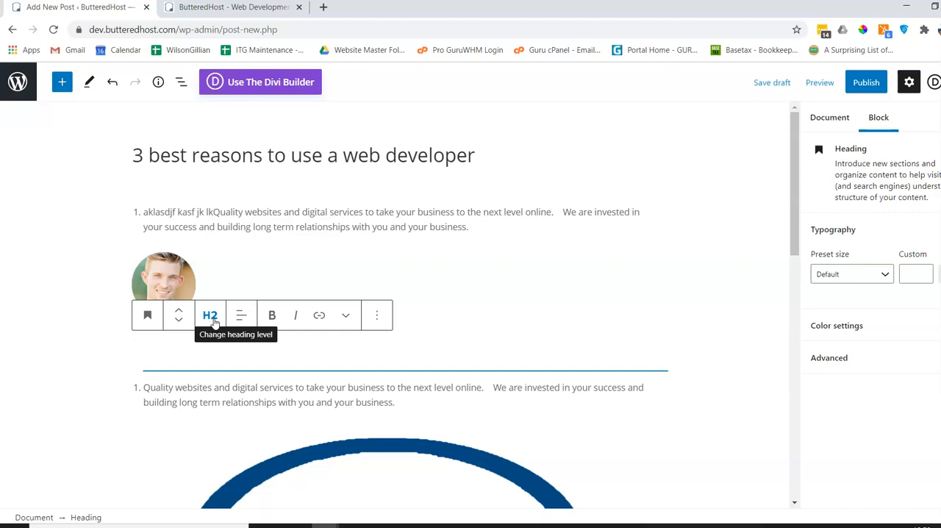
{"action": "type", "text": "Look at this"}
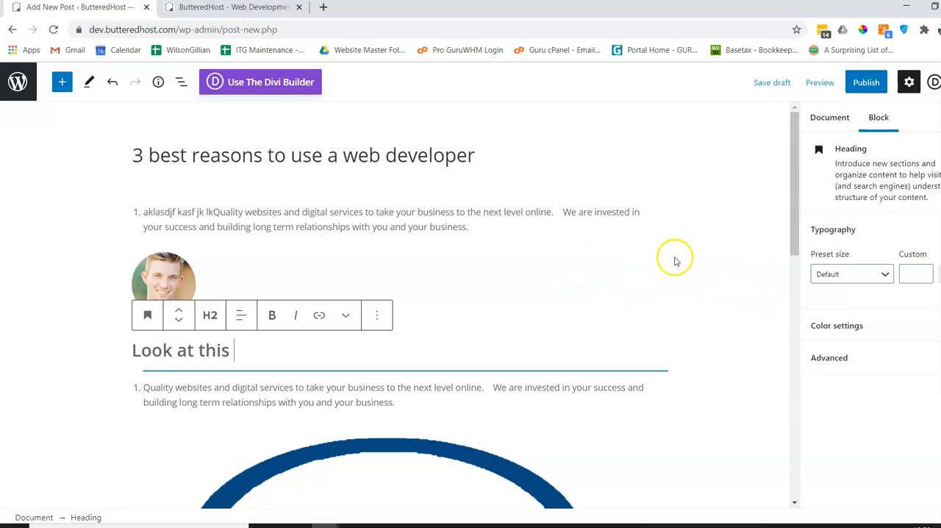
{"action": "left_click", "coordinate": [780, 86]}
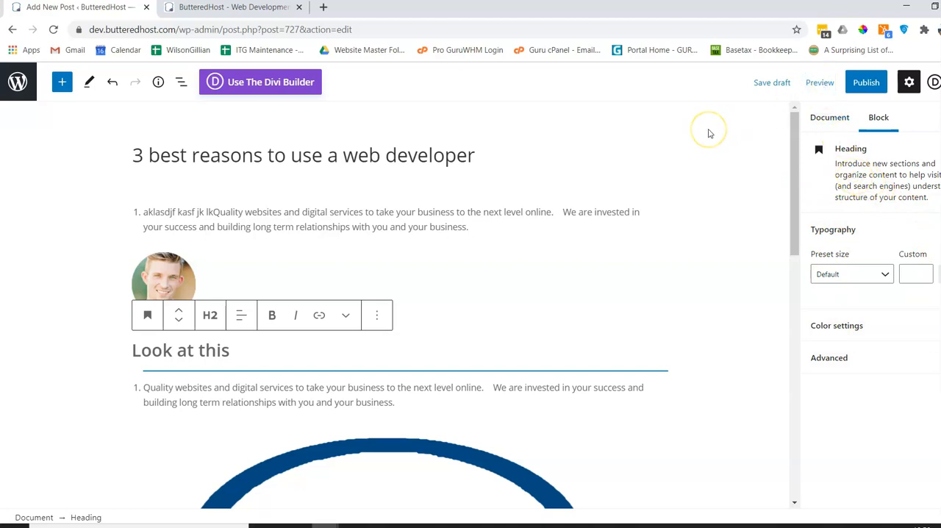
Open a preview of the draft post in a new tab and look over its title, text, images and heading.
{"action": "right_click", "coordinate": [816, 85]}
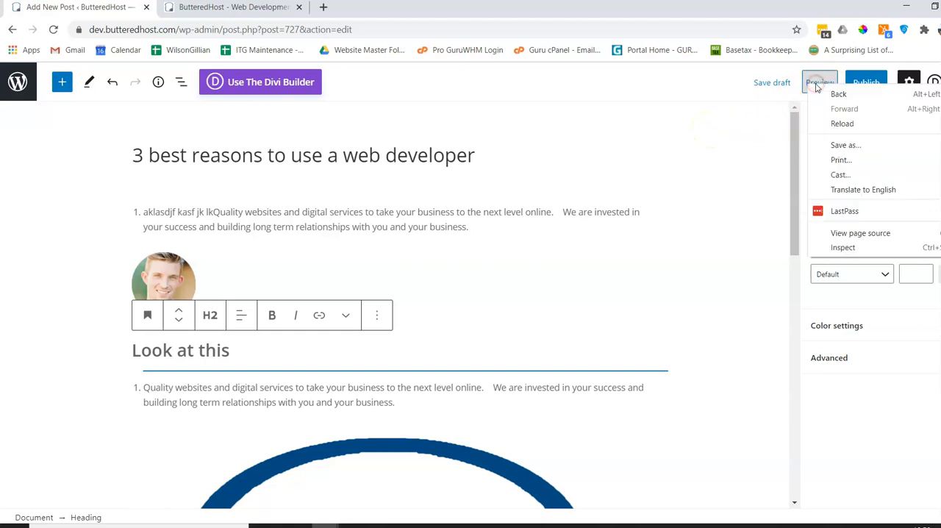
{"action": "left_click", "coordinate": [697, 146]}
{"action": "left_click", "coordinate": [820, 82]}
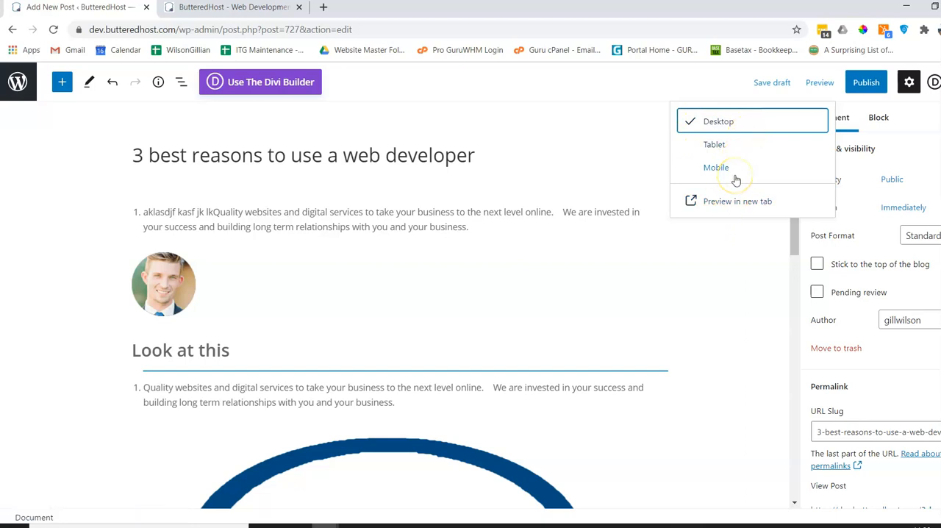
{"action": "left_click", "coordinate": [731, 202]}
{"action": "left_click", "coordinate": [734, 203]}
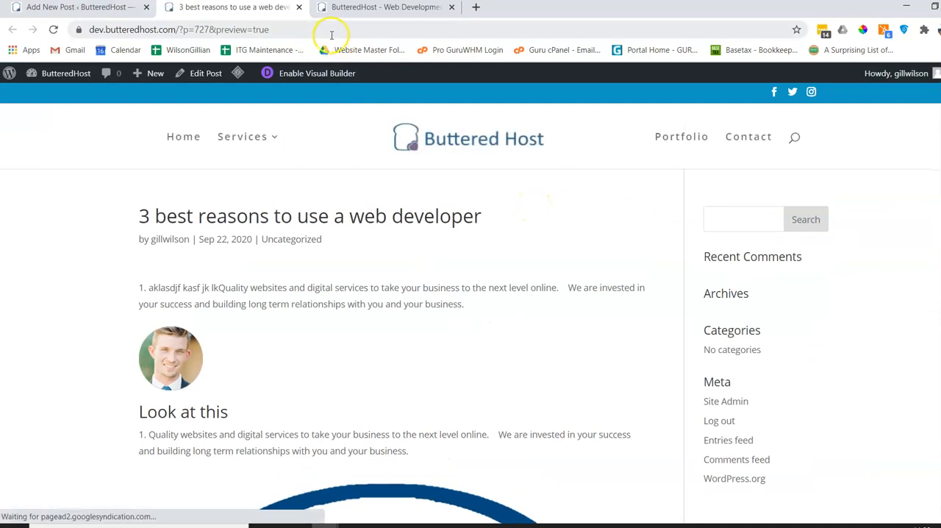
{"action": "scroll", "coordinate": [605, 254], "scroll_direction": "down", "scroll_amount": 8}
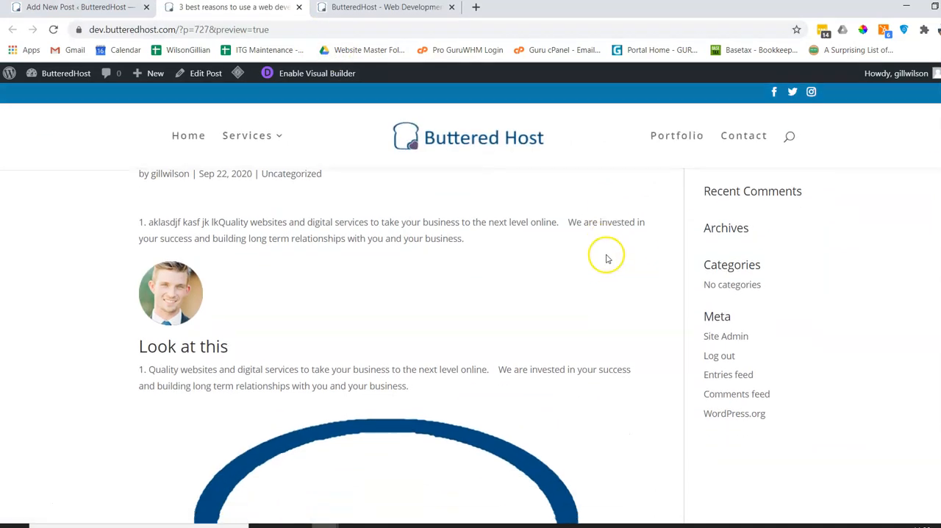
{"action": "scroll", "coordinate": [625, 252], "scroll_direction": "up", "scroll_amount": 5}
{"action": "scroll", "coordinate": [630, 250], "scroll_direction": "up", "scroll_amount": 3}
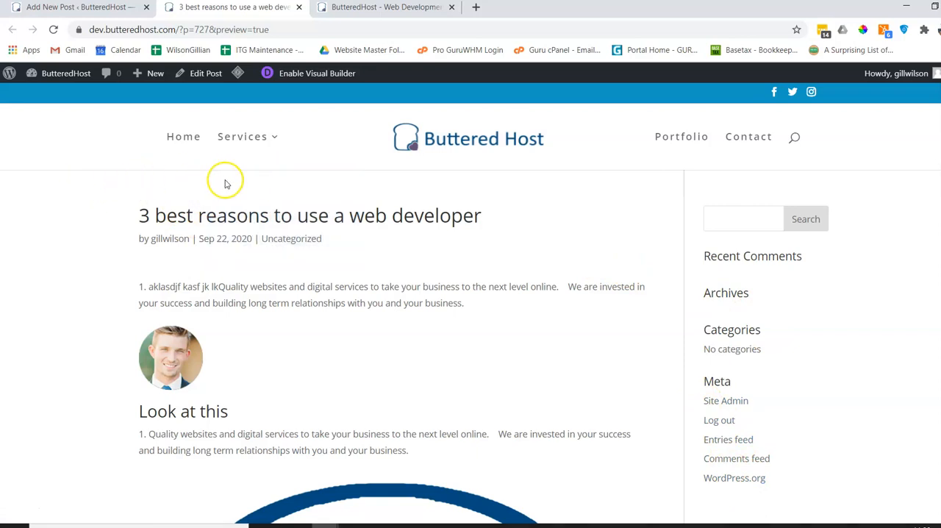
Return to the post editor, set blueemptyblur.jpg from the media library as the featured image, and save the draft.
{"action": "left_click", "coordinate": [91, 9]}
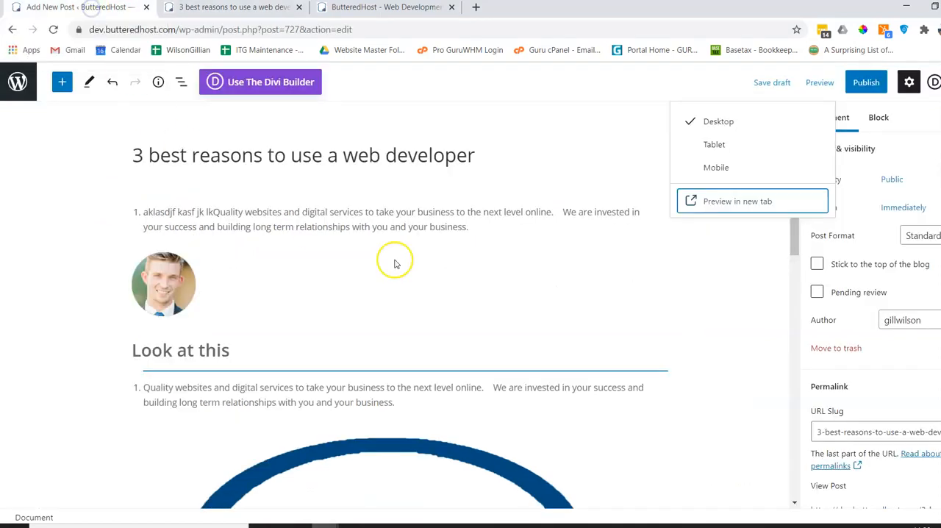
{"action": "left_click", "coordinate": [742, 270]}
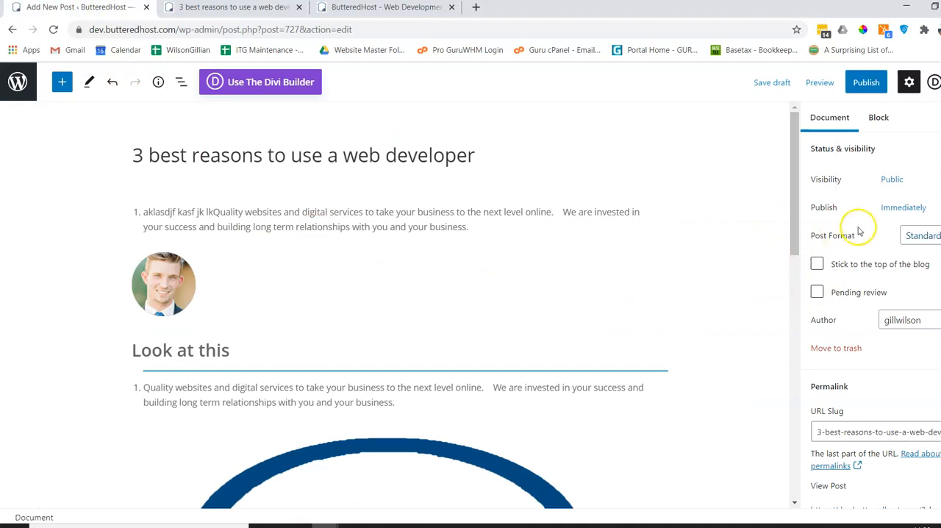
{"action": "scroll", "coordinate": [859, 232], "scroll_direction": "down", "scroll_amount": 8}
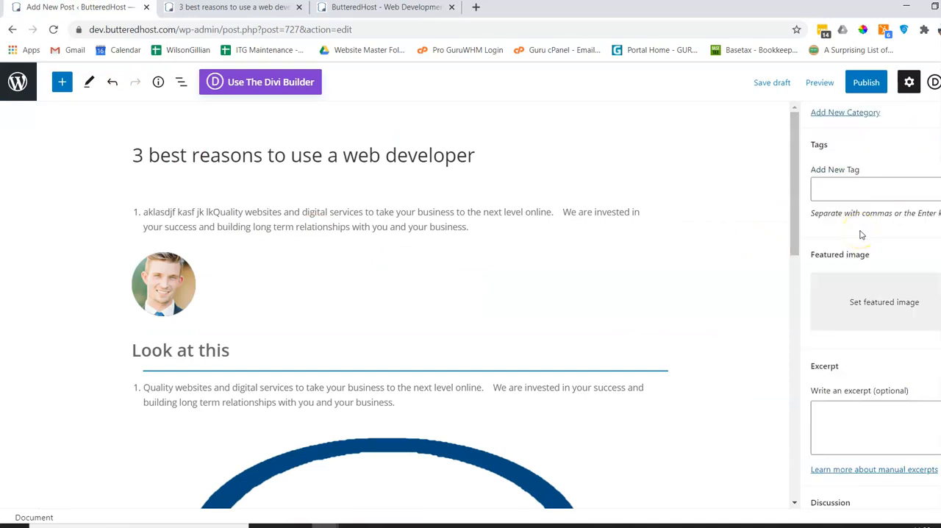
{"action": "scroll", "coordinate": [862, 234], "scroll_direction": "down", "scroll_amount": 3}
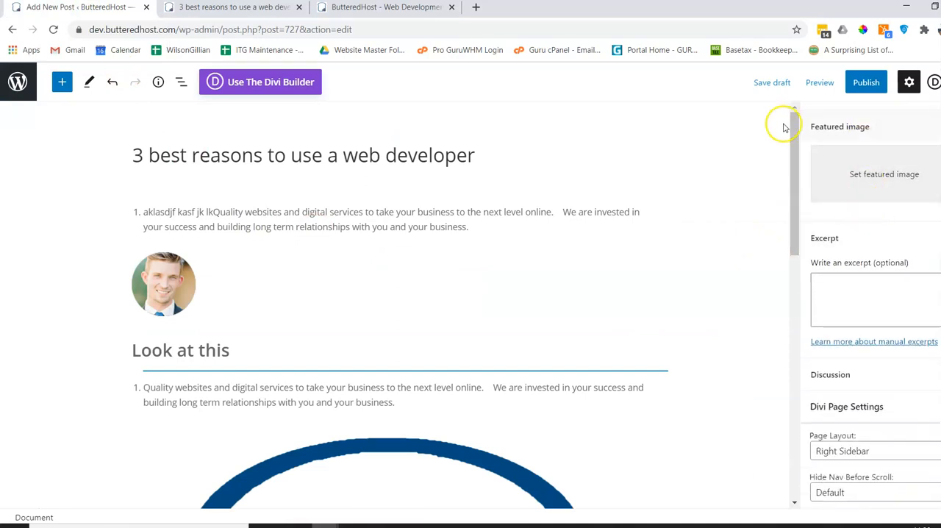
{"action": "left_click", "coordinate": [883, 174]}
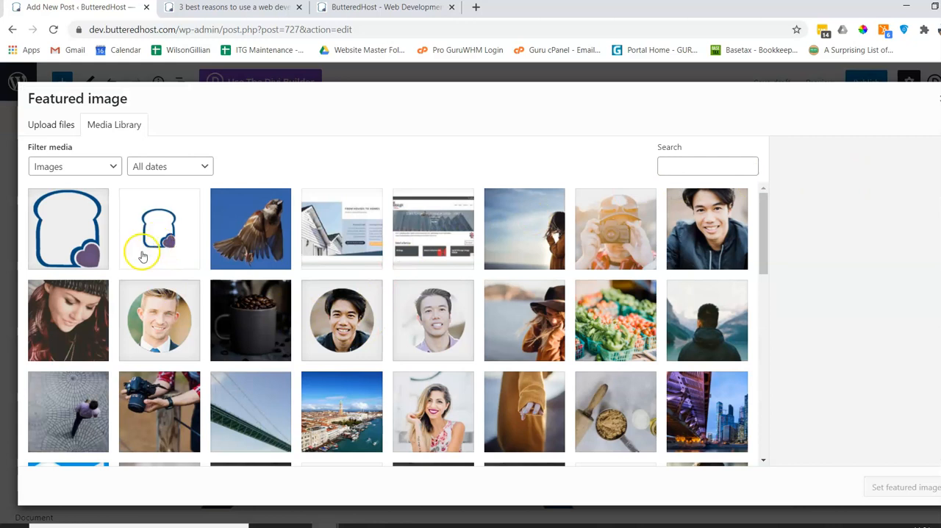
{"action": "left_click", "coordinate": [163, 233]}
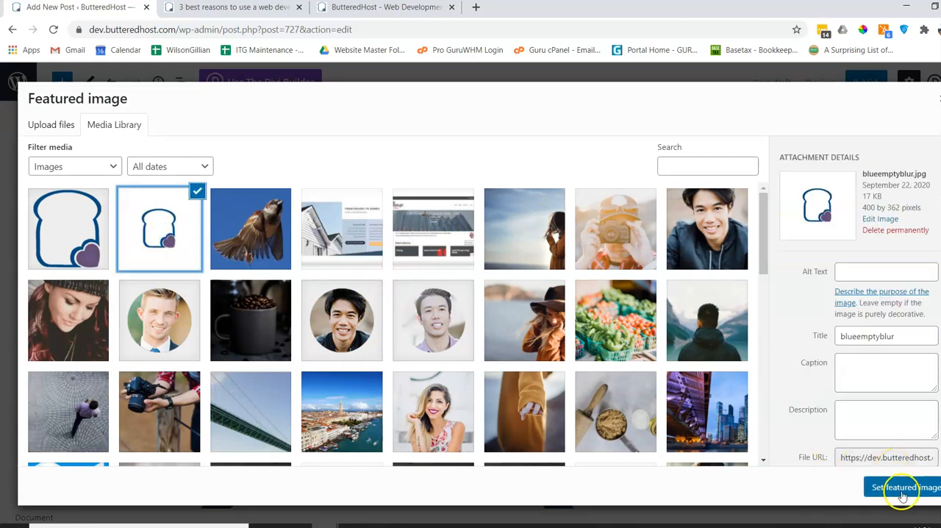
{"action": "left_click", "coordinate": [900, 486]}
{"action": "left_click", "coordinate": [772, 83]}
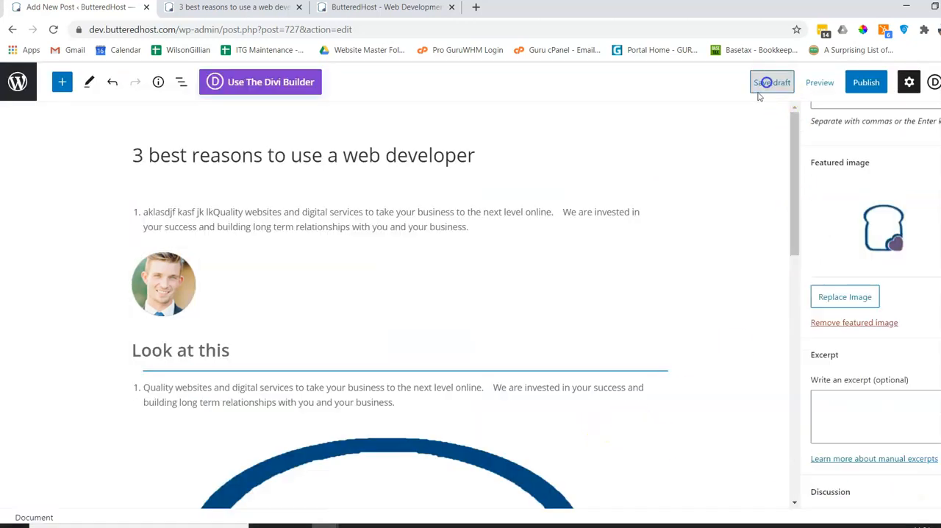
Preview the post in a new tab again and examine how the featured image and the content images appear.
{"action": "left_click", "coordinate": [819, 82]}
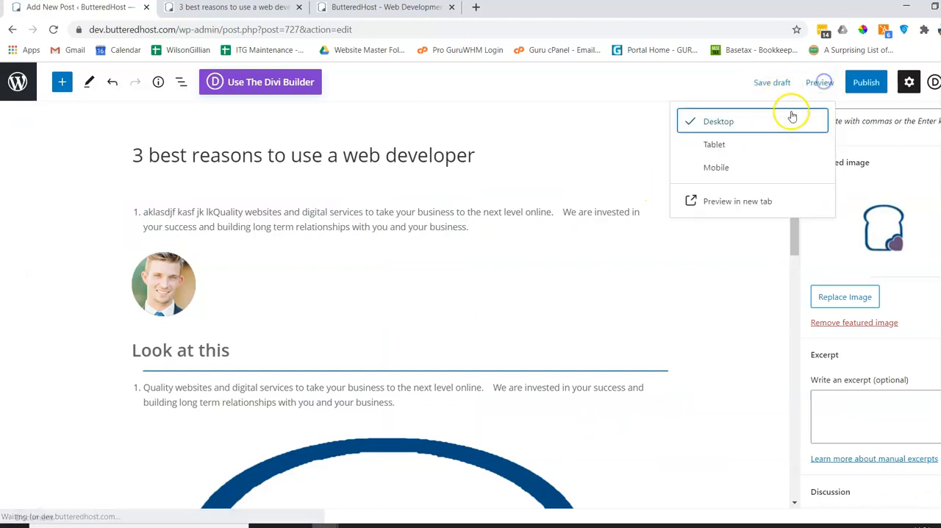
{"action": "left_click", "coordinate": [705, 201]}
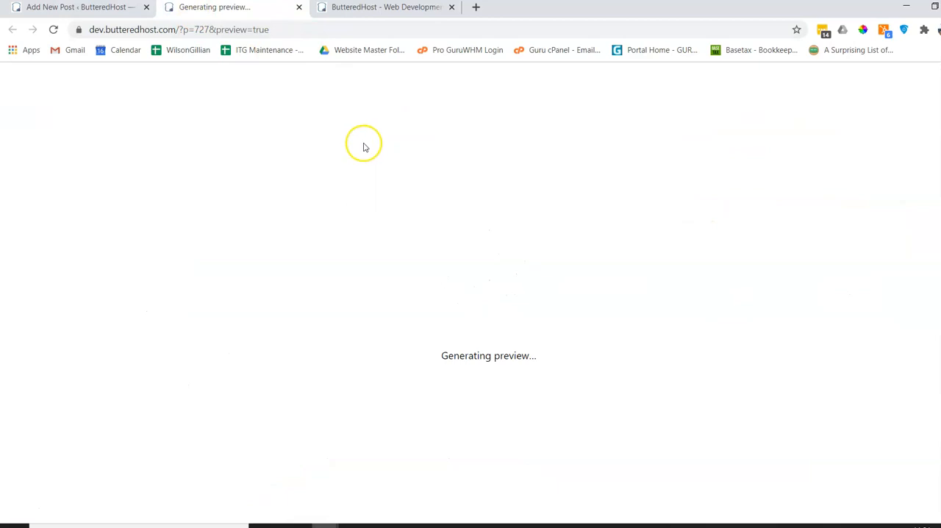
{"action": "scroll", "coordinate": [361, 147], "scroll_direction": "down", "scroll_amount": 2}
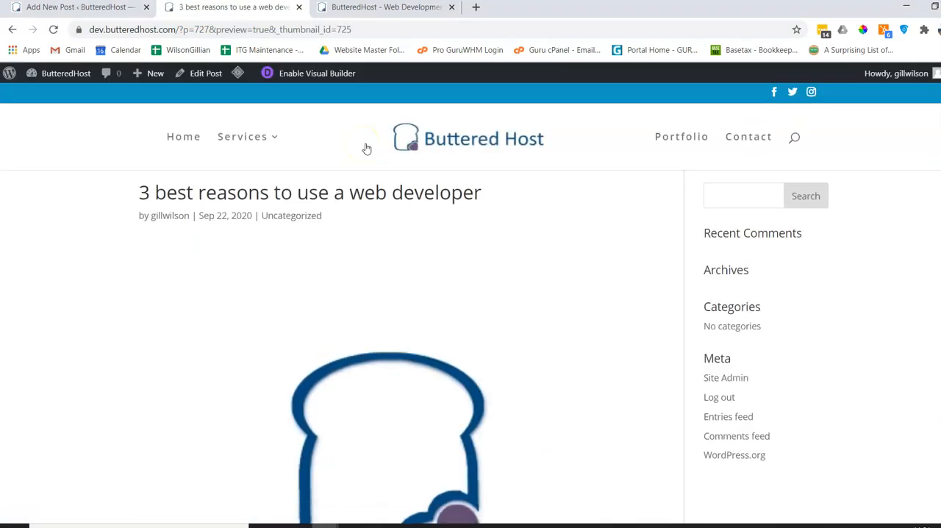
{"action": "scroll", "coordinate": [404, 345], "scroll_direction": "down", "scroll_amount": 4}
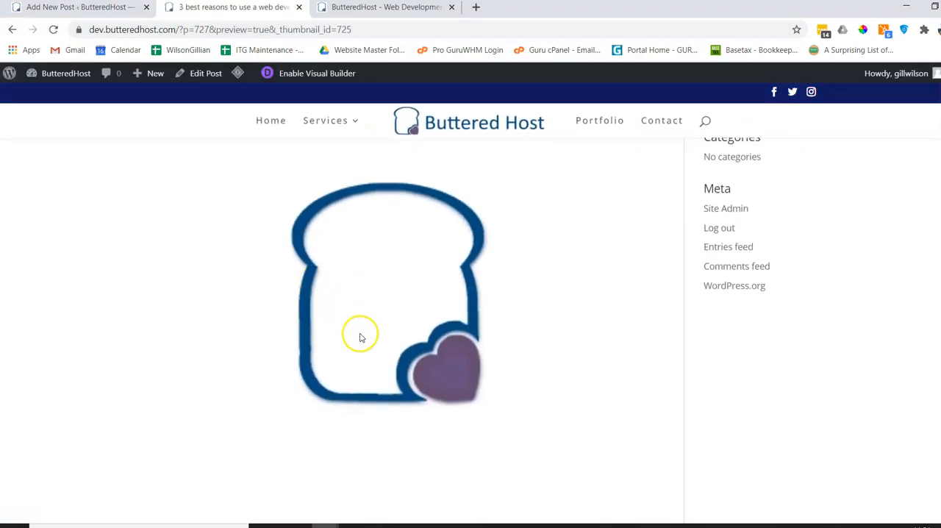
{"action": "mouse_move", "coordinate": [325, 158]}
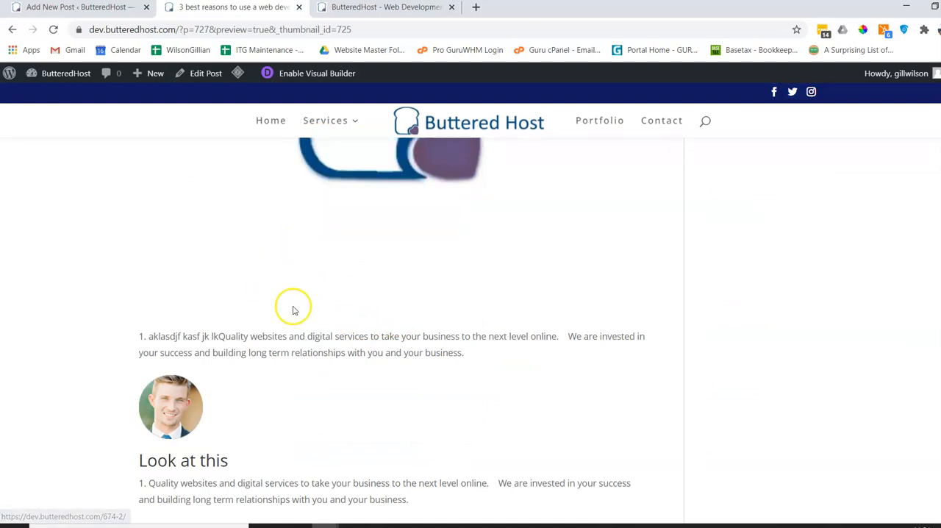
{"action": "scroll", "coordinate": [336, 243], "scroll_direction": "up", "scroll_amount": 3}
{"action": "scroll", "coordinate": [345, 294], "scroll_direction": "down", "scroll_amount": 5}
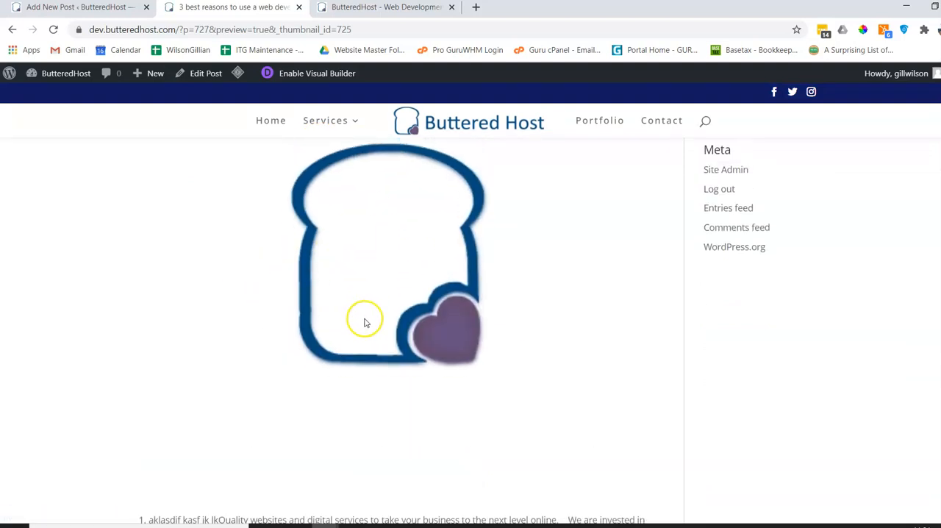
{"action": "scroll", "coordinate": [273, 400], "scroll_direction": "up", "scroll_amount": 5}
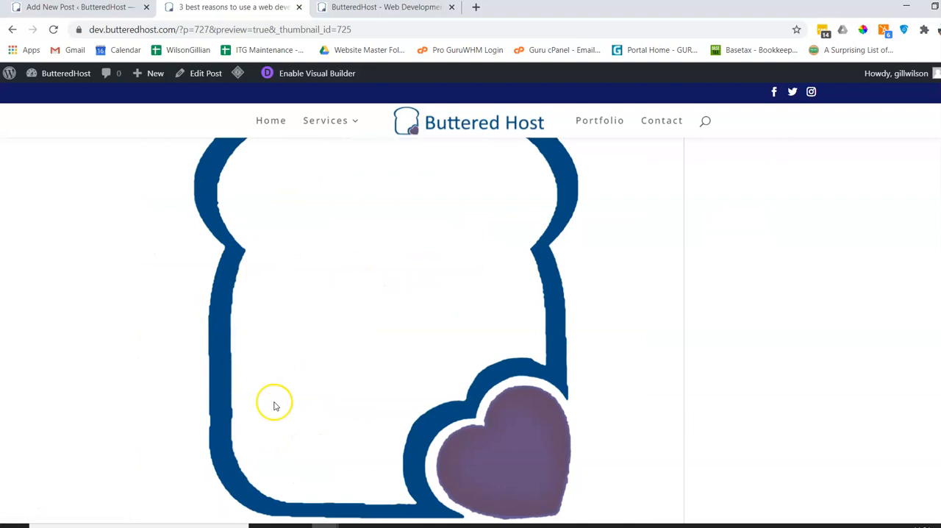
{"action": "scroll", "coordinate": [338, 391], "scroll_direction": "down", "scroll_amount": 5}
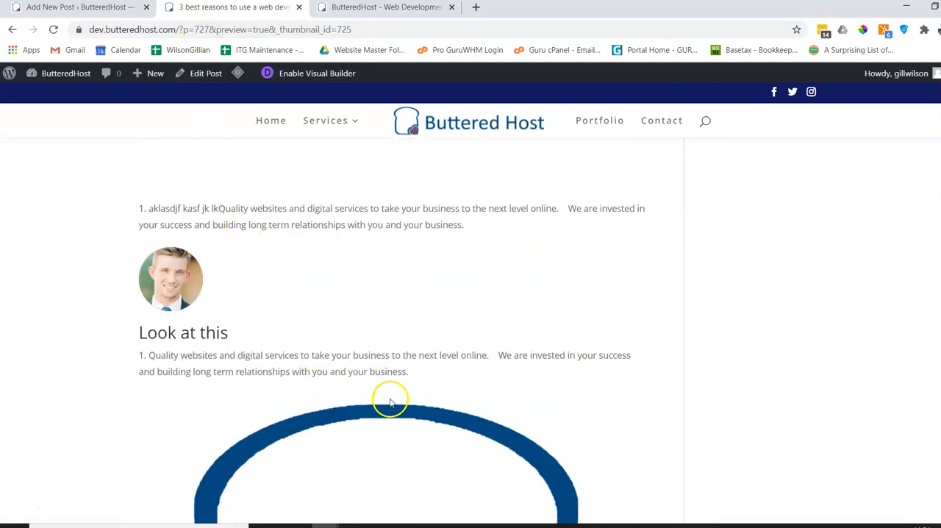
Return to the post editor, select the portrait image, and review its block settings and dimensions alongside the document settings.
{"action": "left_click", "coordinate": [104, 9]}
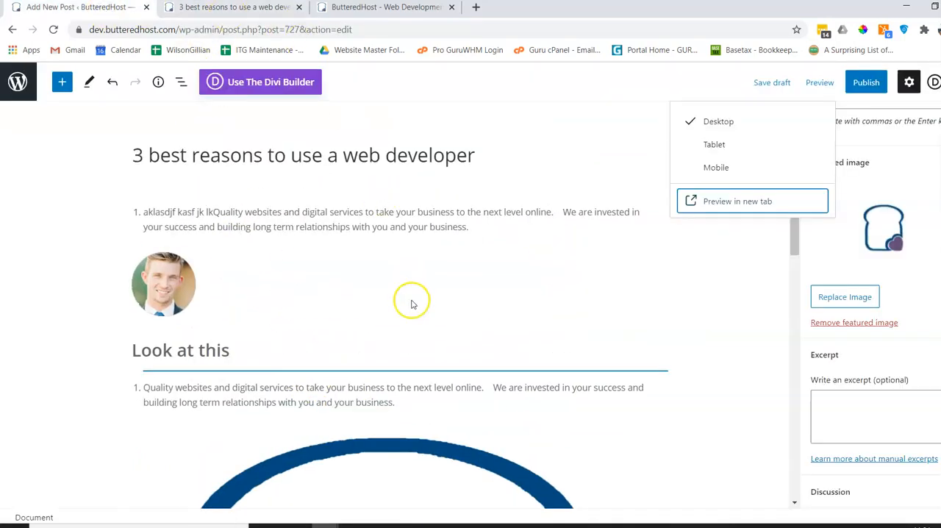
{"action": "left_click", "coordinate": [542, 320]}
{"action": "scroll", "coordinate": [542, 320], "scroll_direction": "down", "scroll_amount": 1}
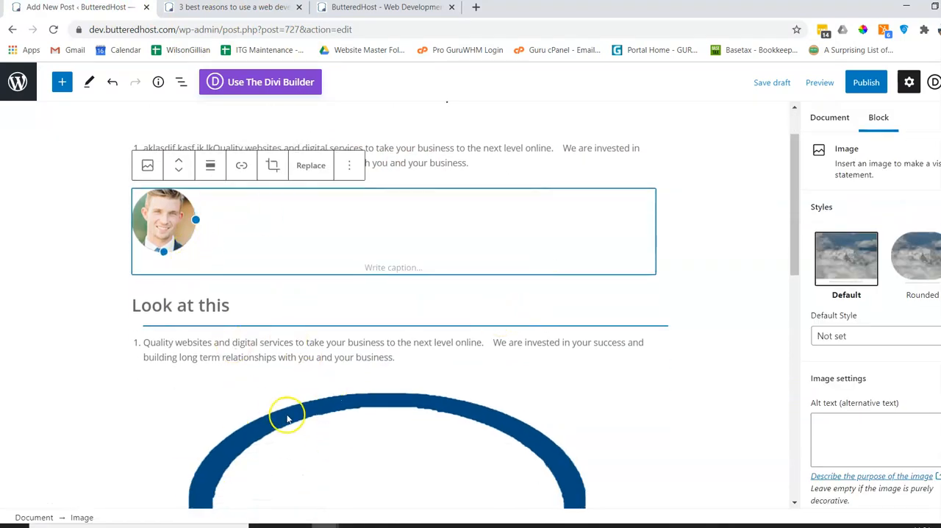
{"action": "scroll", "coordinate": [288, 409], "scroll_direction": "up", "scroll_amount": 1}
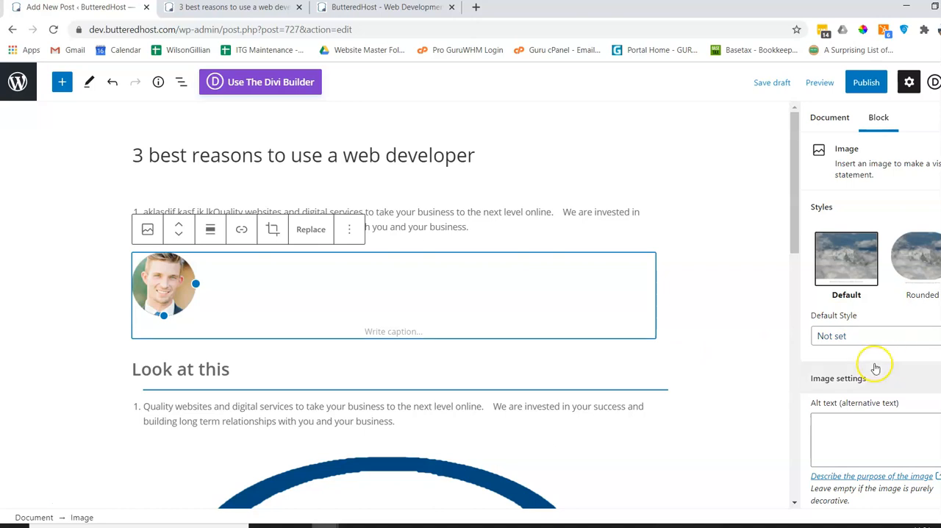
{"action": "scroll", "coordinate": [871, 367], "scroll_direction": "down", "scroll_amount": 2}
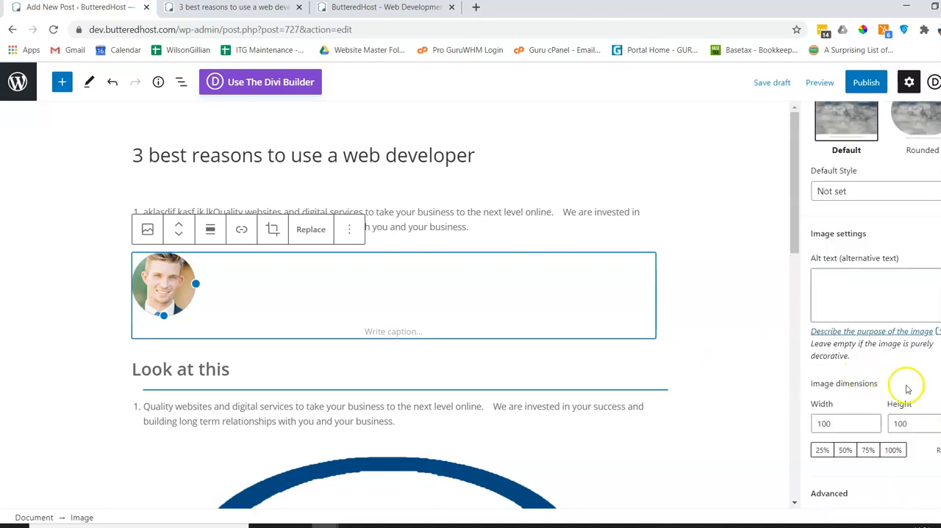
{"action": "scroll", "coordinate": [899, 381], "scroll_direction": "up", "scroll_amount": 2}
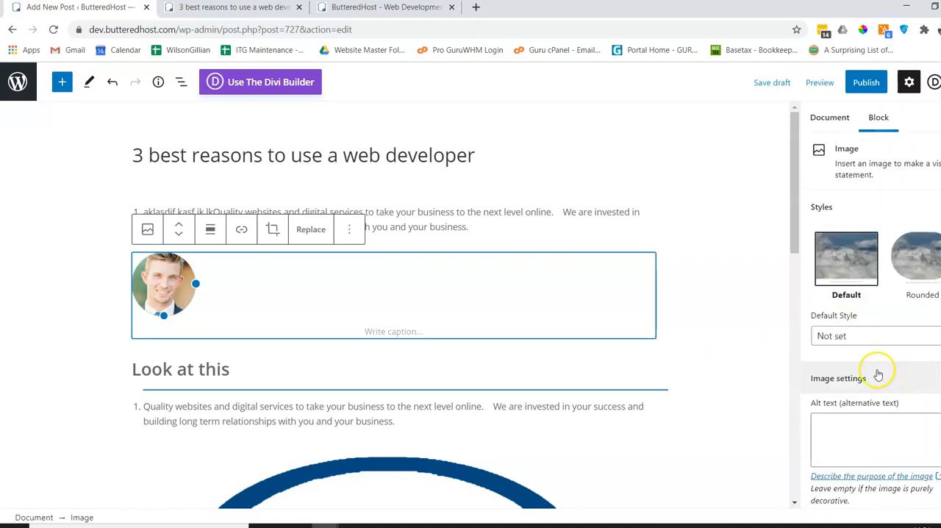
{"action": "left_click", "coordinate": [827, 122]}
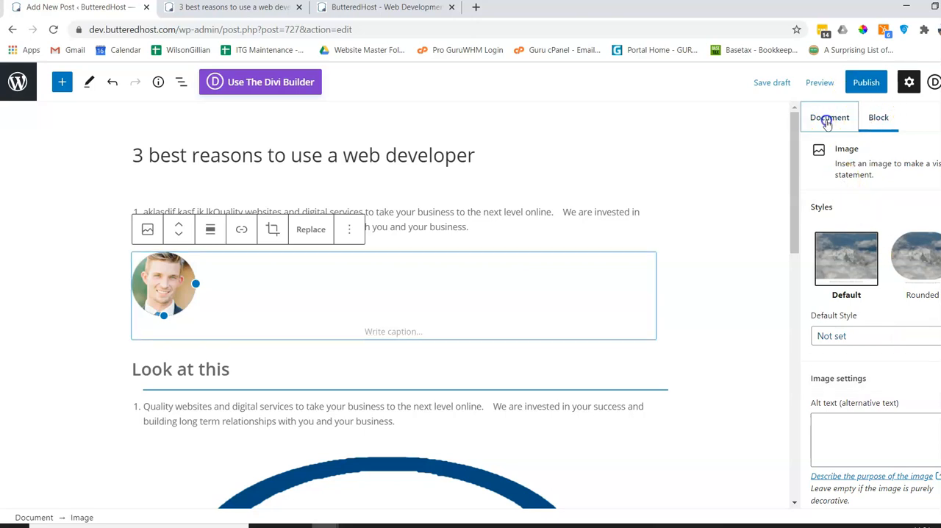
{"action": "left_click", "coordinate": [878, 119]}
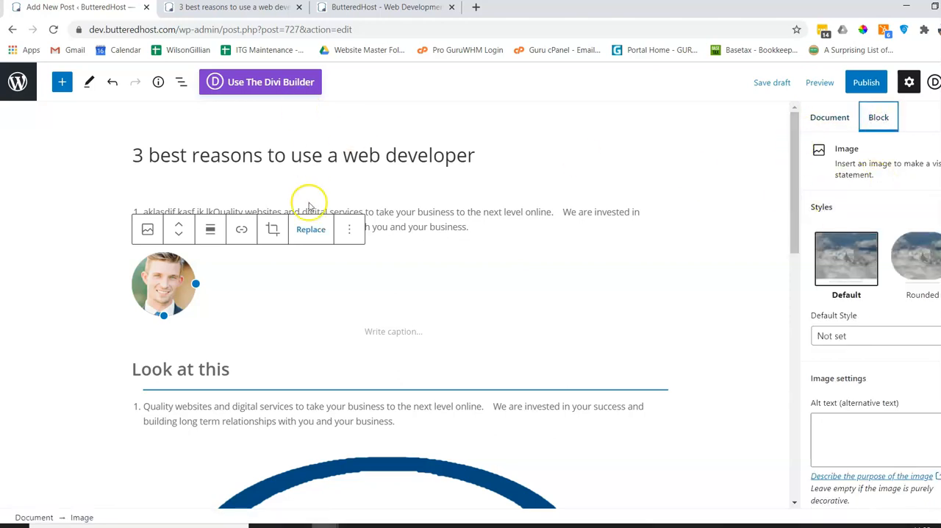
Enable "Stick to the top of the blog" in the post's document settings.
{"action": "left_click", "coordinate": [831, 120]}
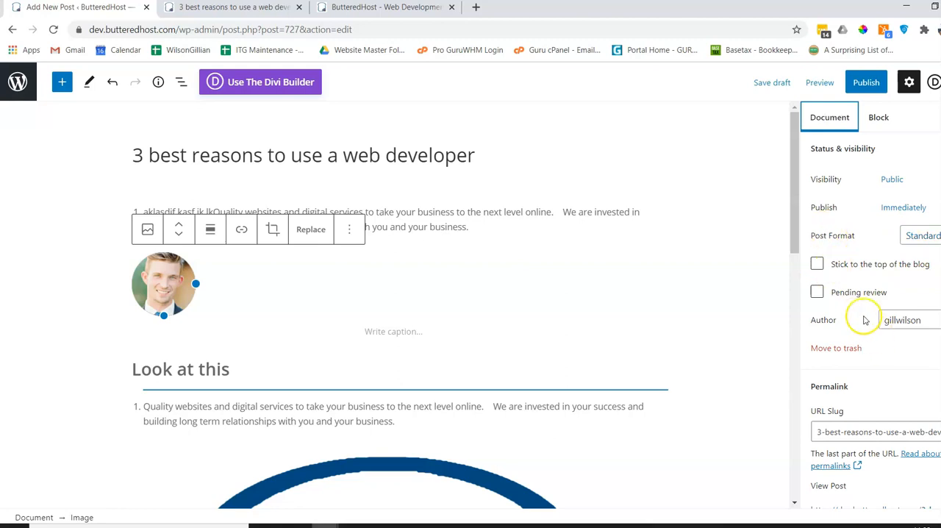
{"action": "left_click", "coordinate": [817, 268]}
{"action": "left_click", "coordinate": [818, 270]}
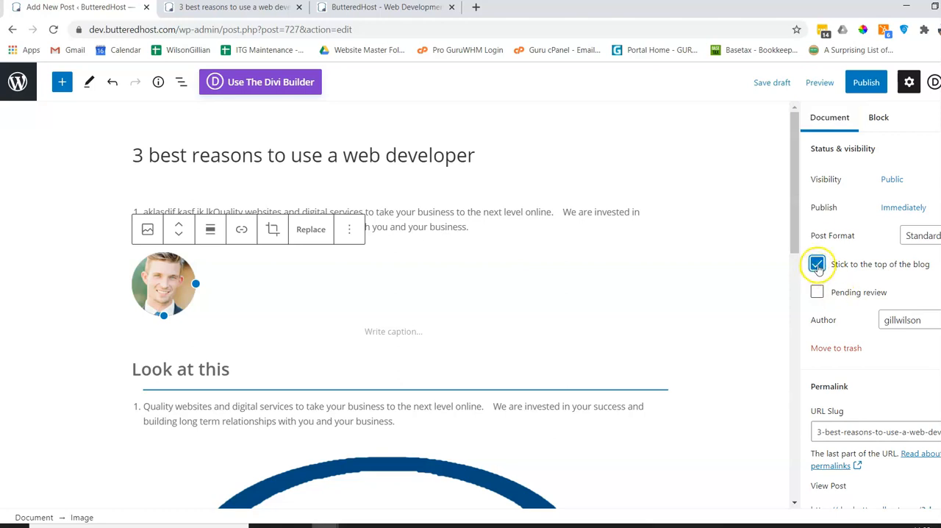
Turn off sticking the post to the top of the blog and change its category from Uncategorized to Scaling your business.
{"action": "scroll", "coordinate": [853, 287], "scroll_direction": "down", "scroll_amount": 3}
{"action": "scroll", "coordinate": [845, 236], "scroll_direction": "up", "scroll_amount": 1}
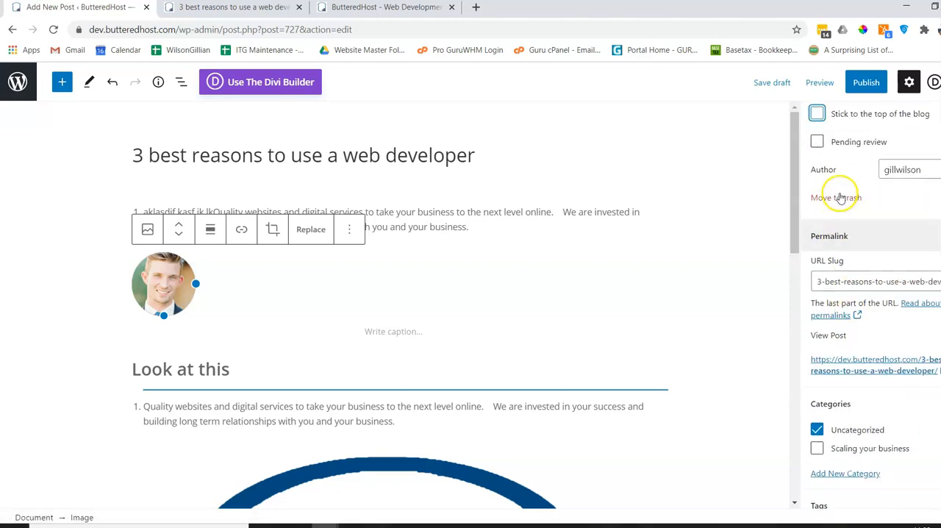
{"action": "scroll", "coordinate": [830, 352], "scroll_direction": "down", "scroll_amount": 4}
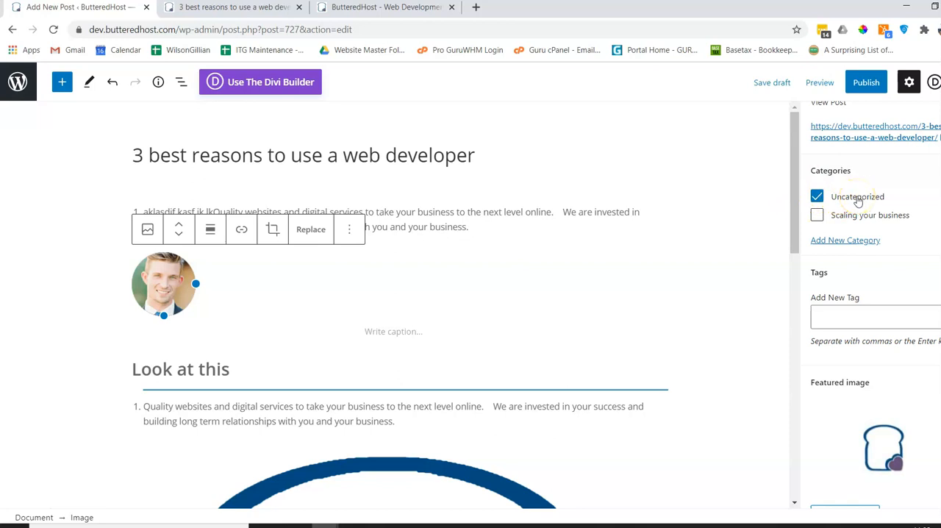
{"action": "left_click", "coordinate": [817, 196]}
{"action": "left_click", "coordinate": [817, 215]}
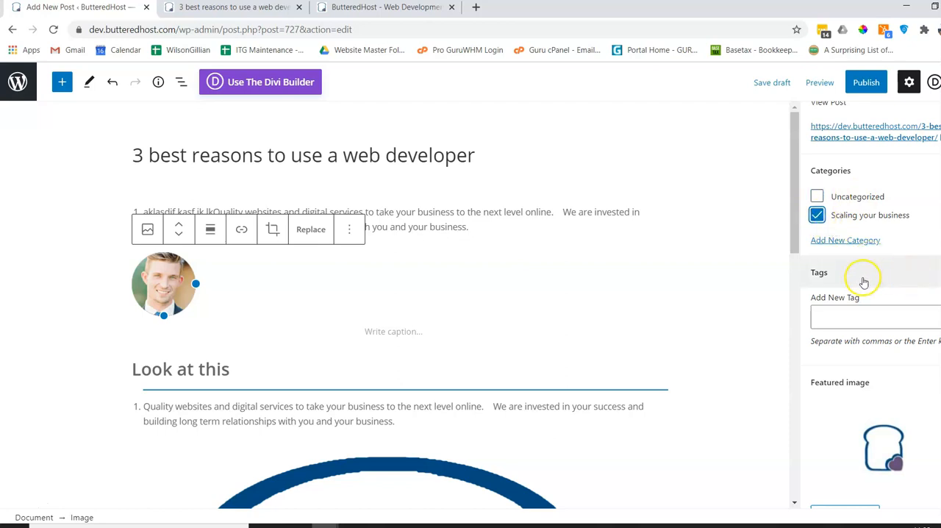
Add the existing tag "business" to the post.
{"action": "left_click", "coordinate": [823, 316]}
{"action": "type", "text": "busin"}
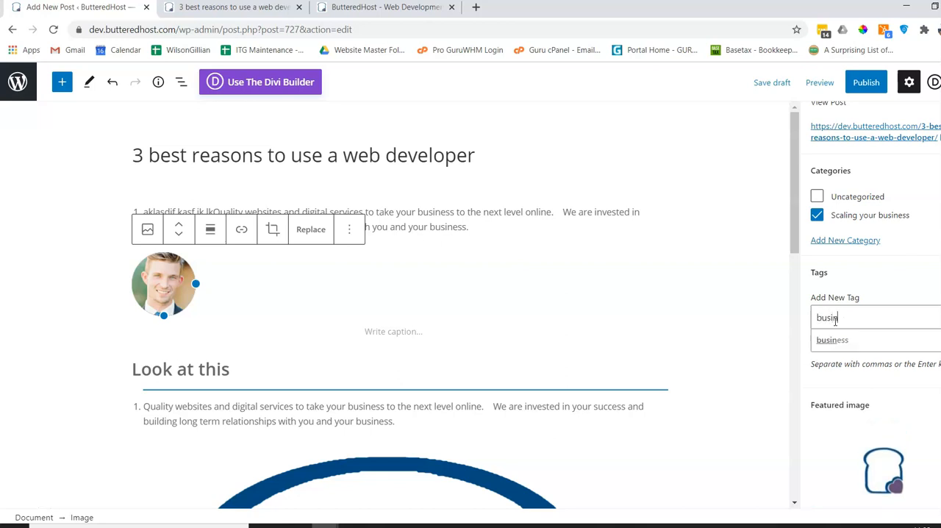
{"action": "key", "text": "Tab"}
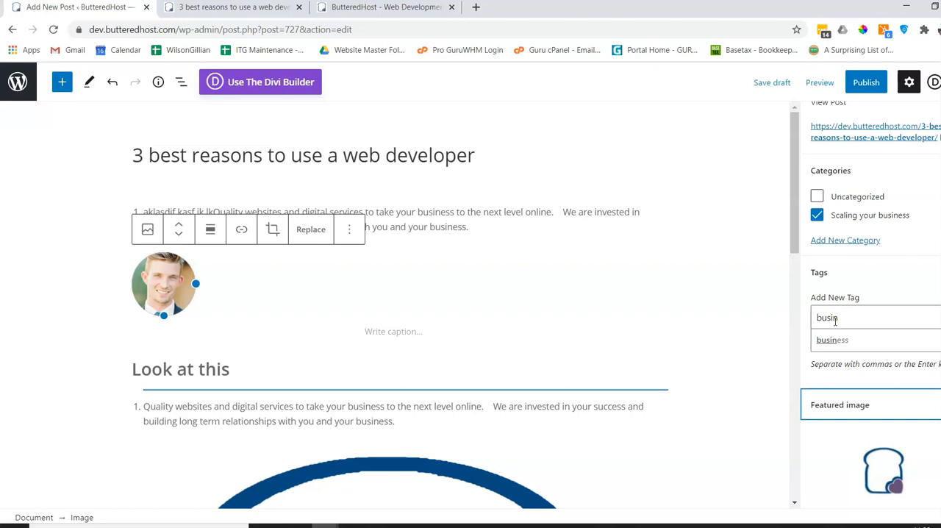
{"action": "left_click", "coordinate": [832, 340]}
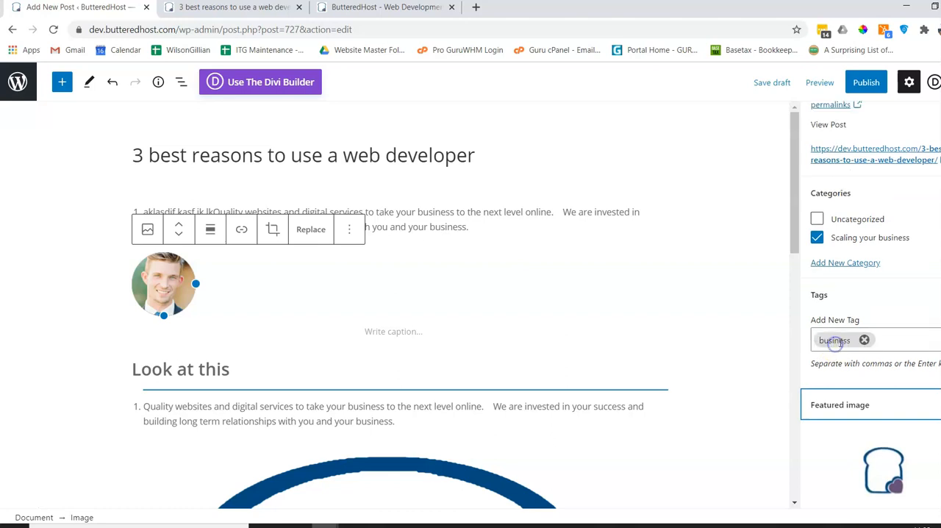
Add the new tag "web developer" and the existing tag "web site" to the post.
{"action": "left_click", "coordinate": [885, 341]}
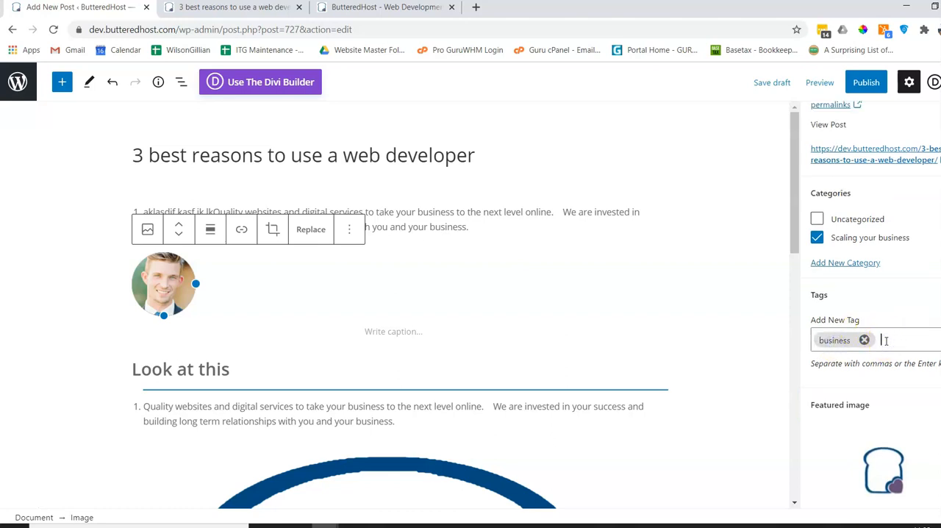
{"action": "type", "text": "we"}
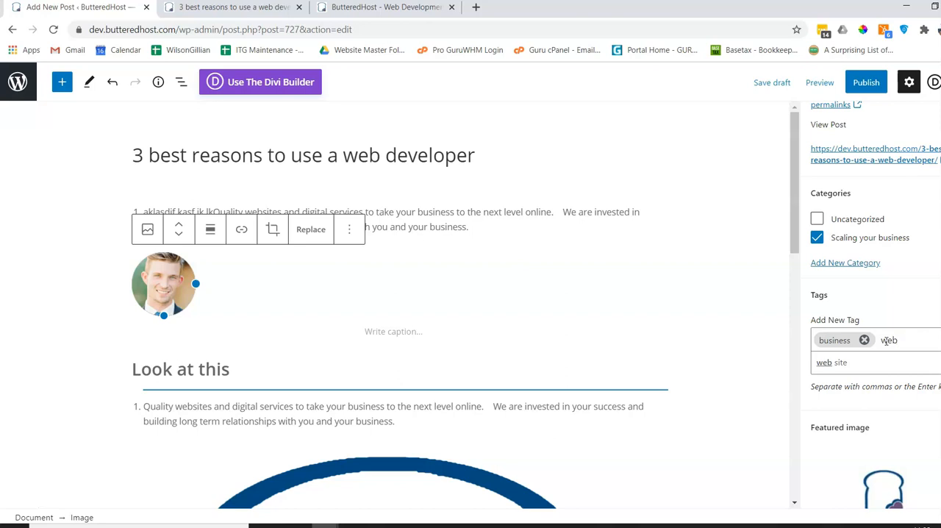
{"action": "type", "text": "b developer"}
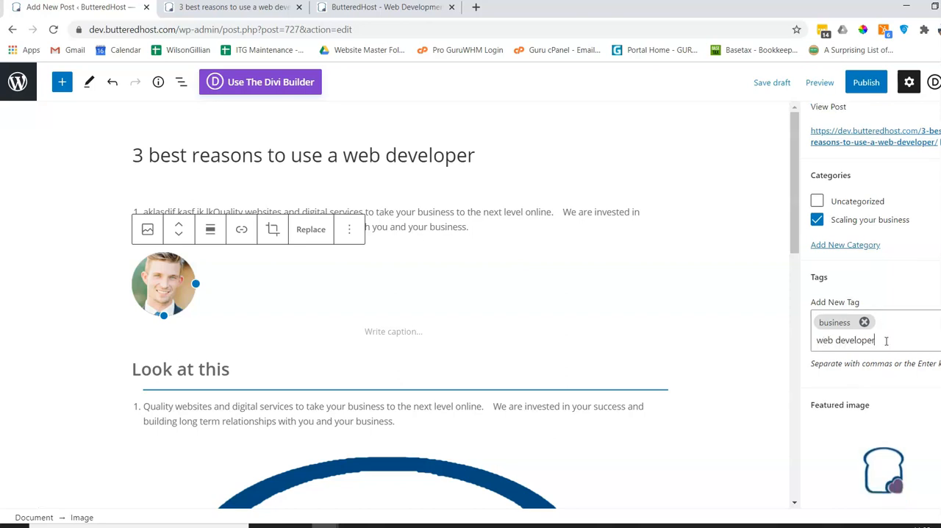
{"action": "key", "text": "Return"}
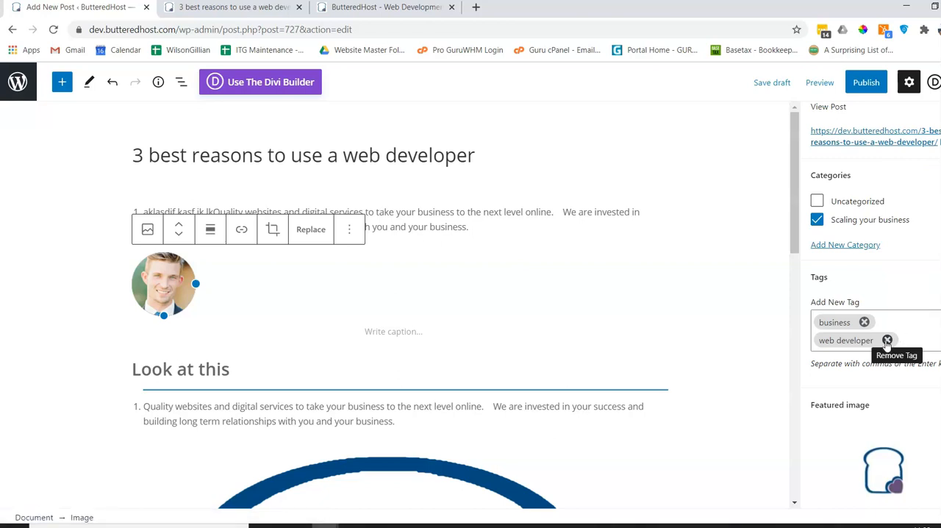
{"action": "type", "text": "webs"}
{"action": "key", "text": "BackSpace"}
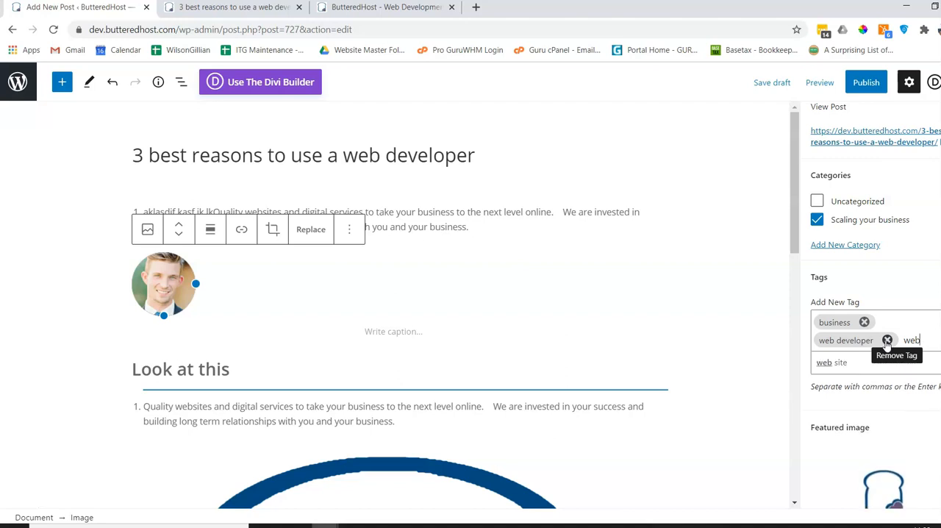
{"action": "left_click", "coordinate": [847, 361]}
Save the draft and set the post's publish date to September 25, 2020.
{"action": "scroll", "coordinate": [808, 401], "scroll_direction": "down", "scroll_amount": 2}
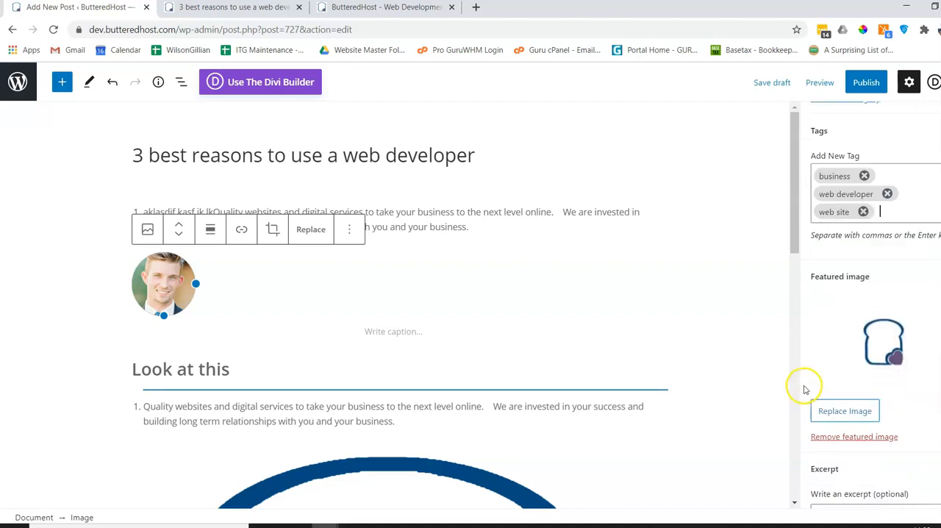
{"action": "scroll", "coordinate": [804, 383], "scroll_direction": "down", "scroll_amount": 3}
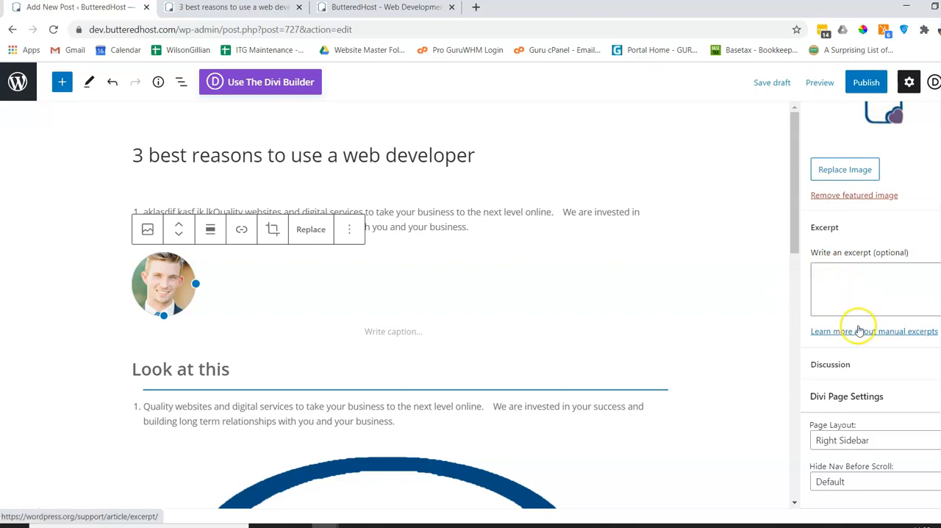
{"action": "scroll", "coordinate": [867, 367], "scroll_direction": "up", "scroll_amount": 10}
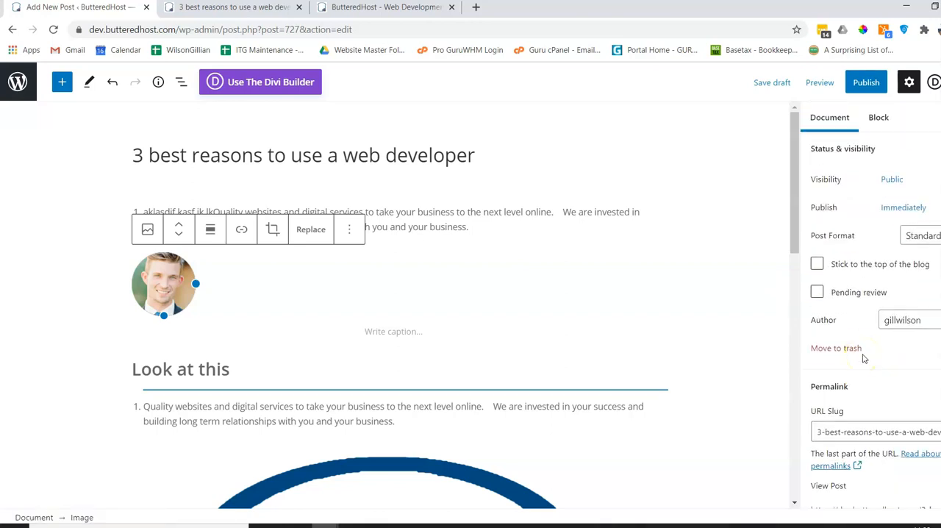
{"action": "left_click", "coordinate": [769, 85]}
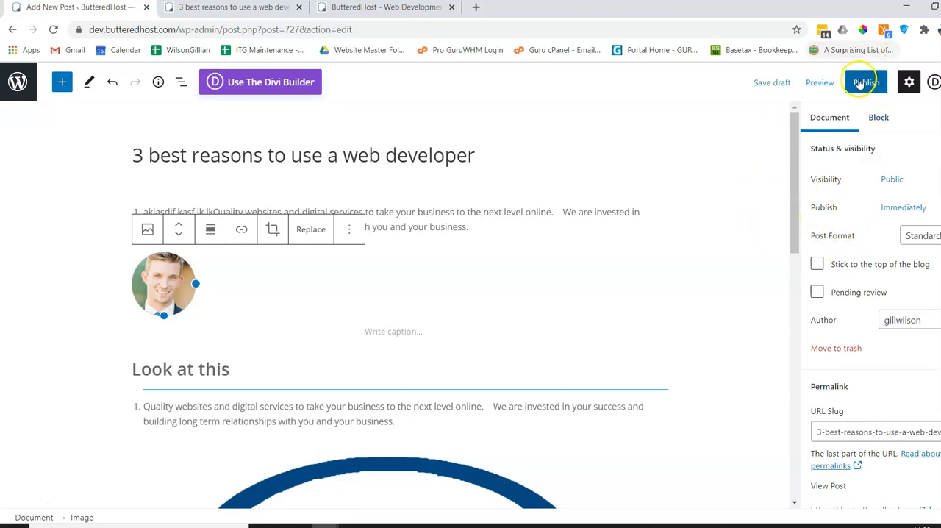
{"action": "left_click", "coordinate": [912, 209]}
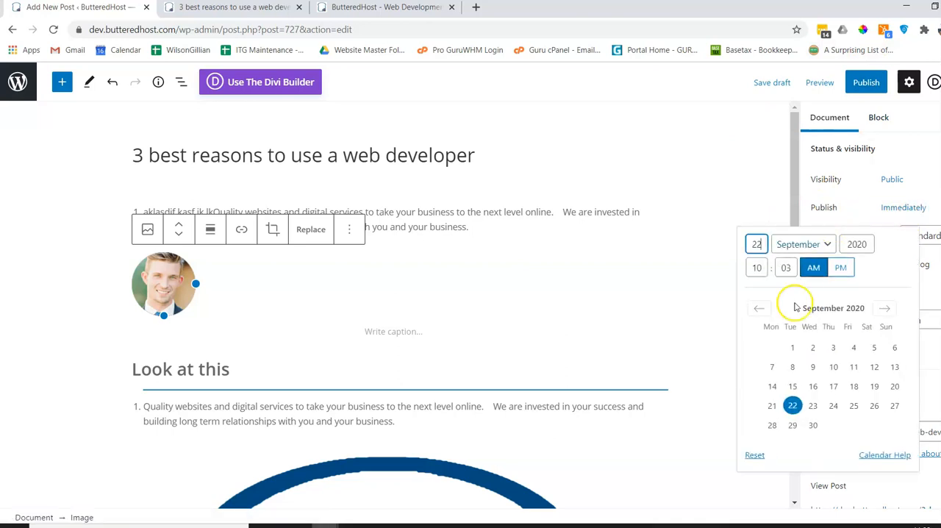
{"action": "left_click", "coordinate": [854, 407]}
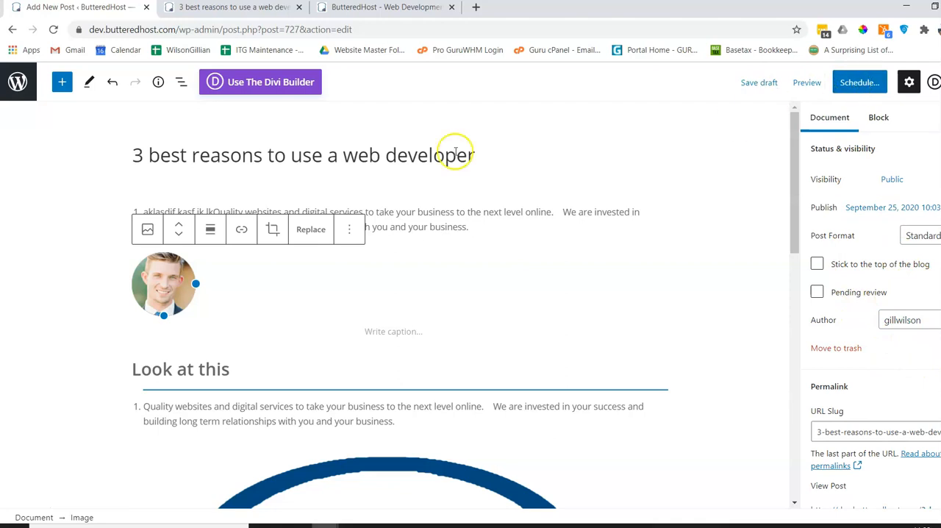
Schedule the post with its set publish date, confirm the scheduling, and return to the list of all posts.
{"action": "left_click", "coordinate": [16, 95]}
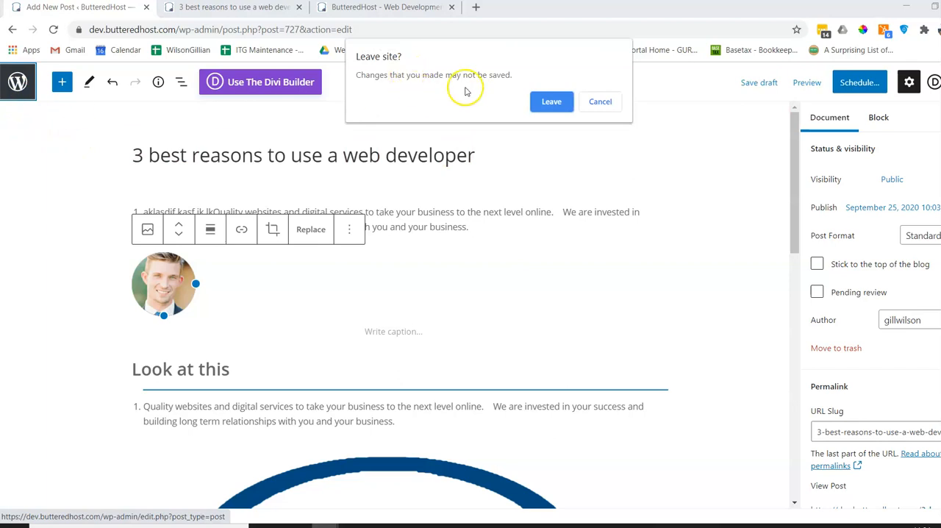
{"action": "left_click", "coordinate": [599, 106]}
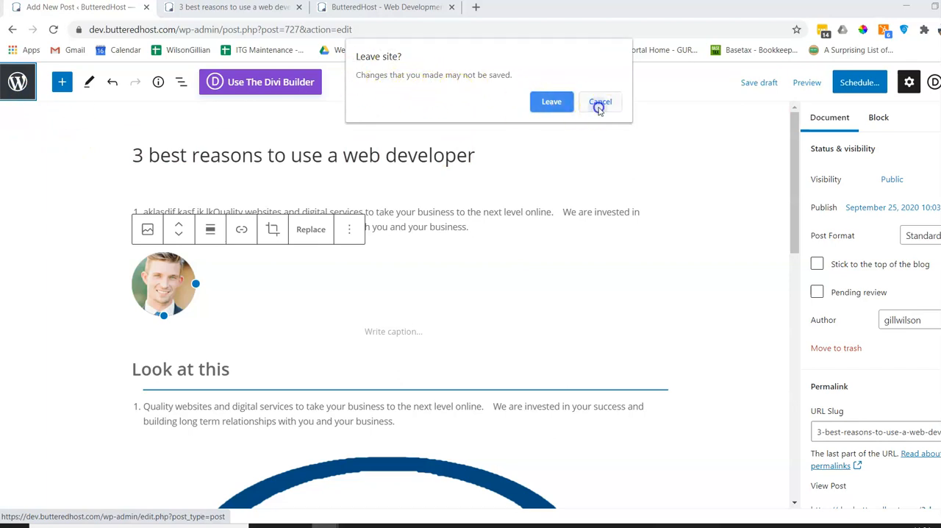
{"action": "left_click", "coordinate": [862, 86]}
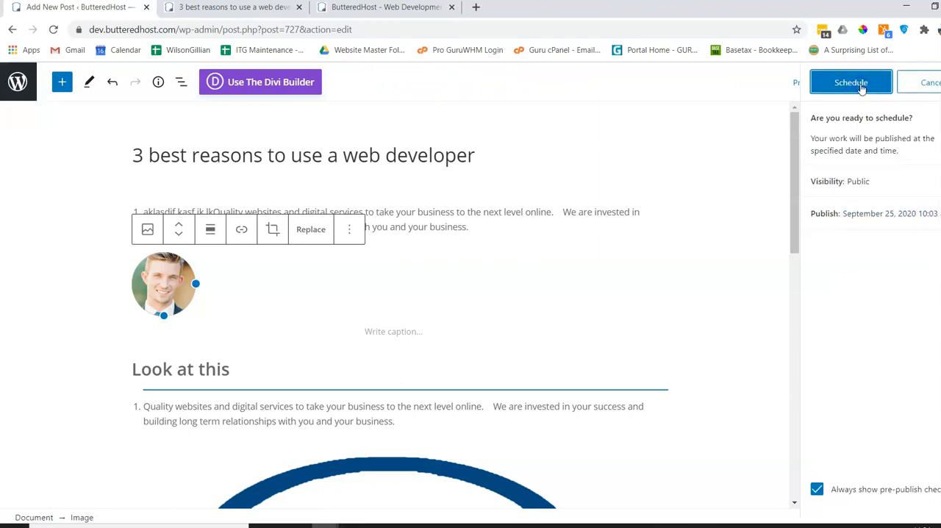
{"action": "left_click", "coordinate": [861, 86]}
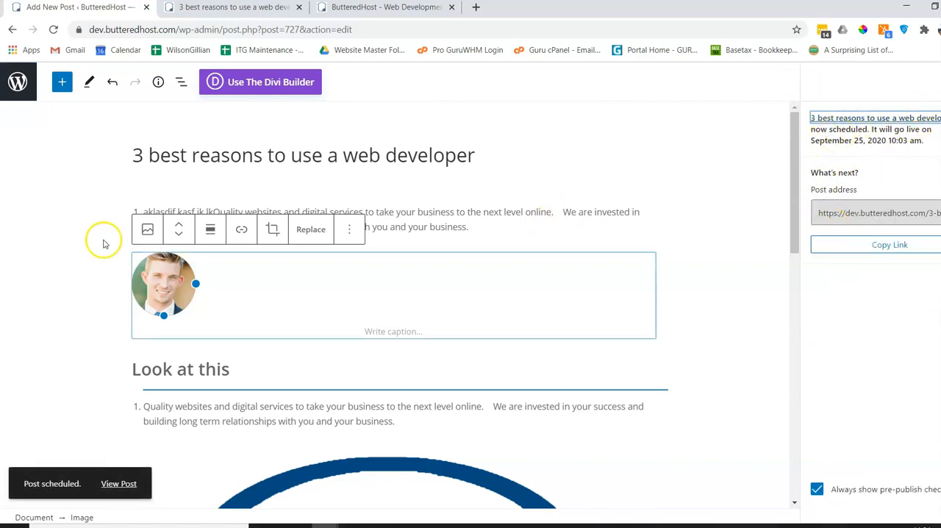
{"action": "left_click", "coordinate": [19, 92]}
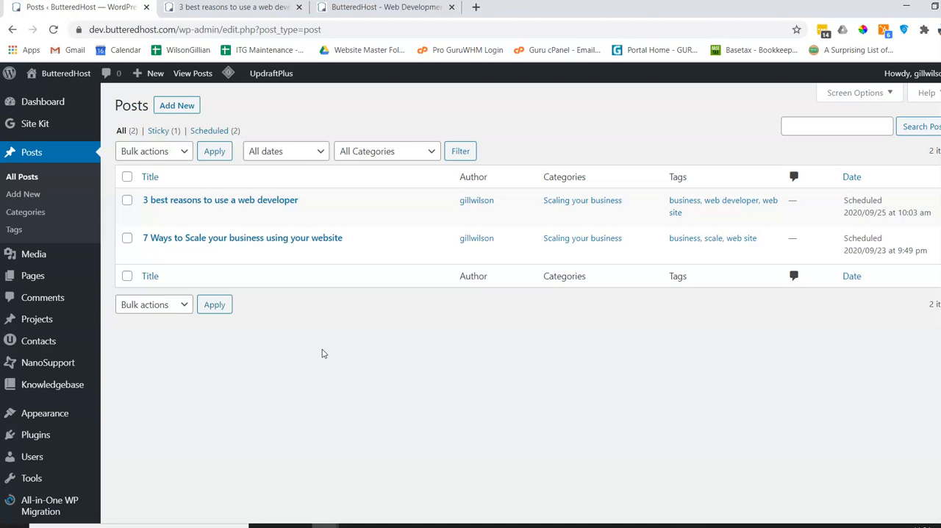
{"action": "left_click", "coordinate": [266, 351]}
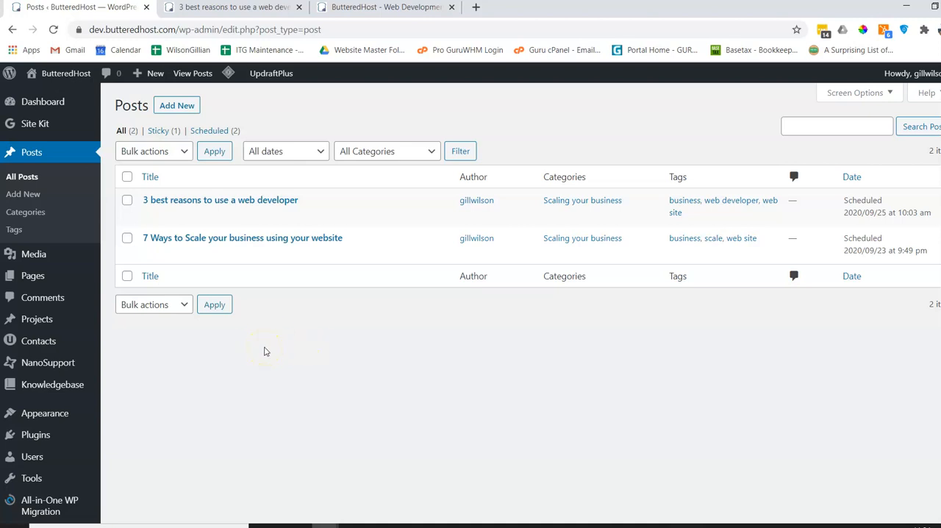